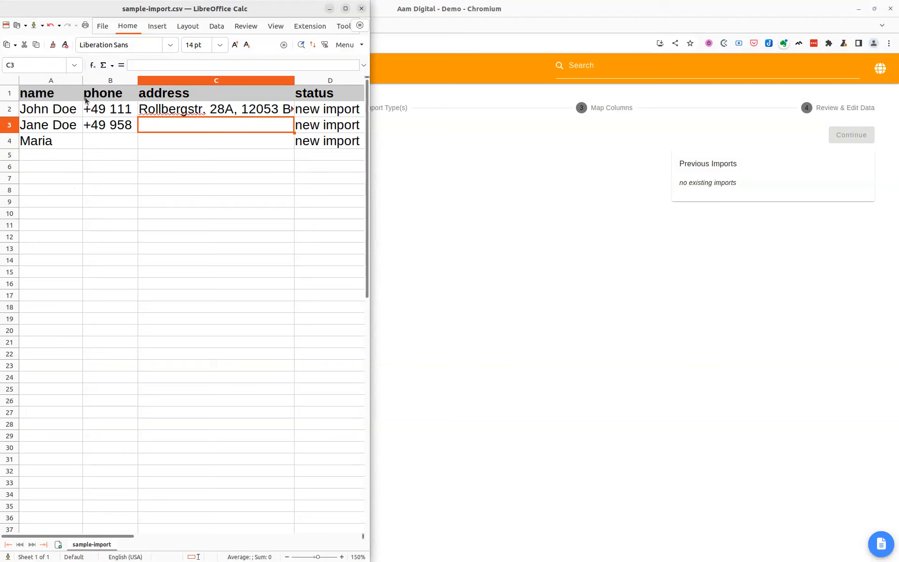
# Load sample-import.csv as the data file for the import
pyautogui.click(108, 97)
pyautogui.click(191, 98)
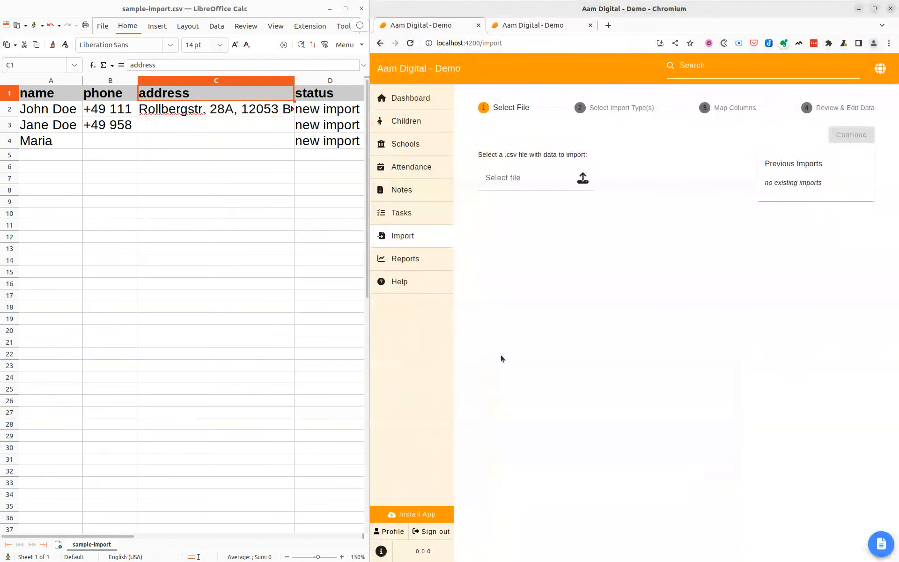
pyautogui.click(580, 178)
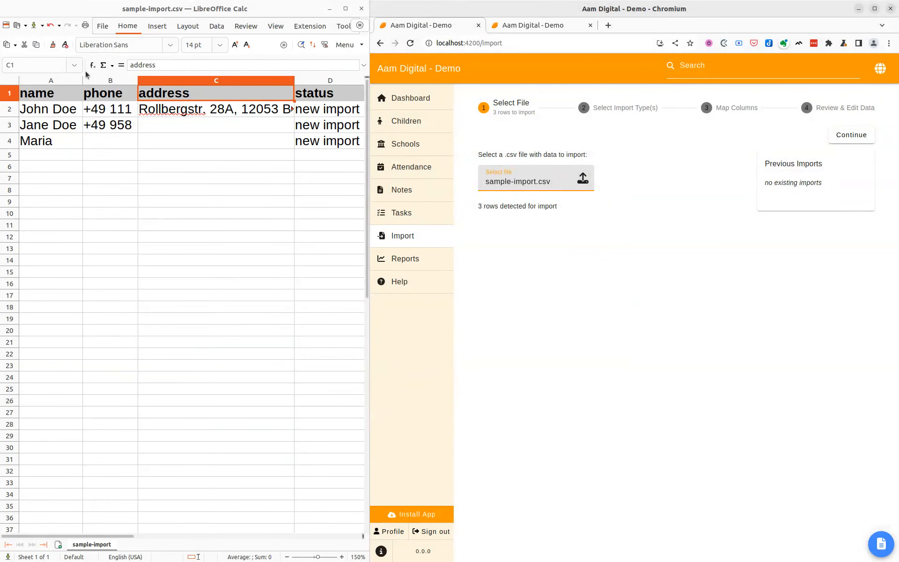
# Examine the file formats offered when saving the spreadsheet under a new name, including Text CSV (.csv), and leave without saving
pyautogui.click(42, 28)
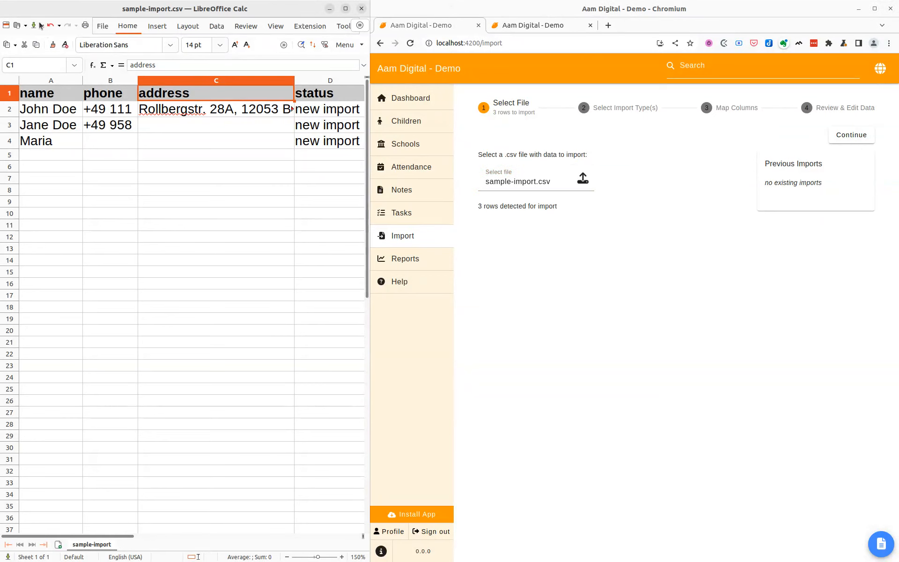
pyautogui.click(42, 28)
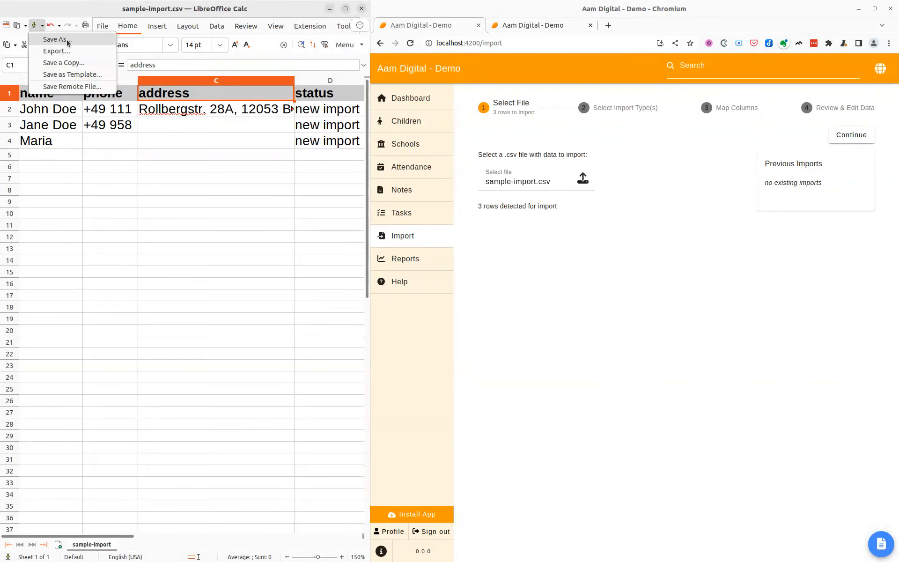
pyautogui.click(57, 39)
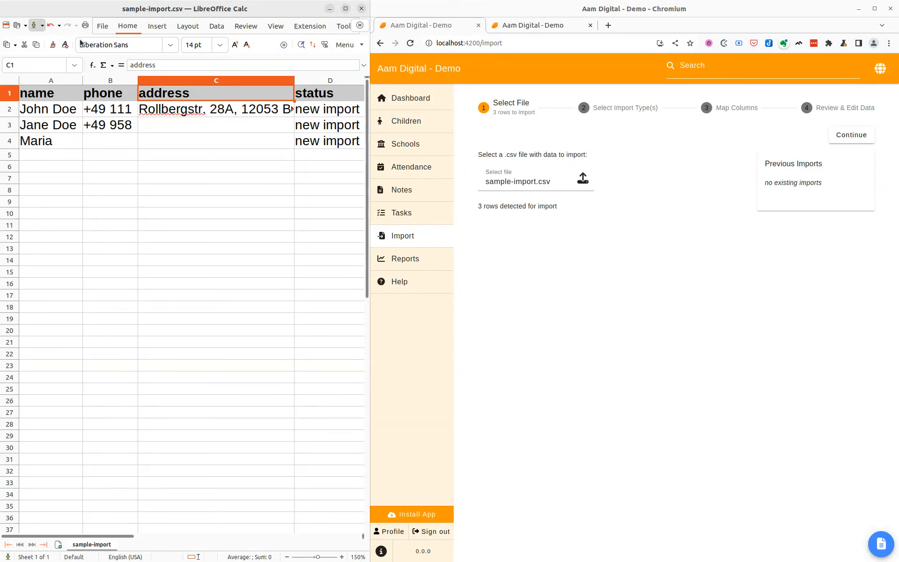
pyautogui.click(444, 411)
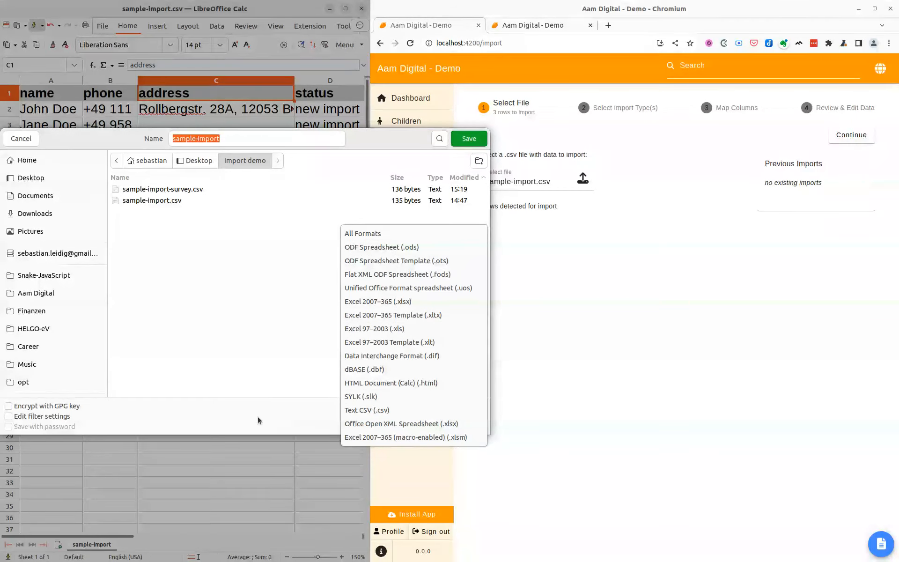
pyautogui.click(273, 421)
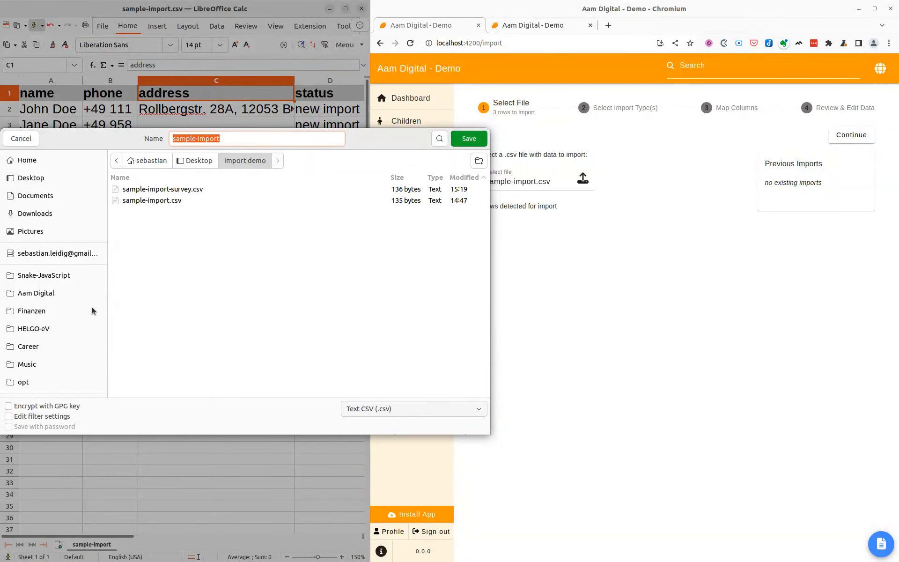
pyautogui.click(21, 139)
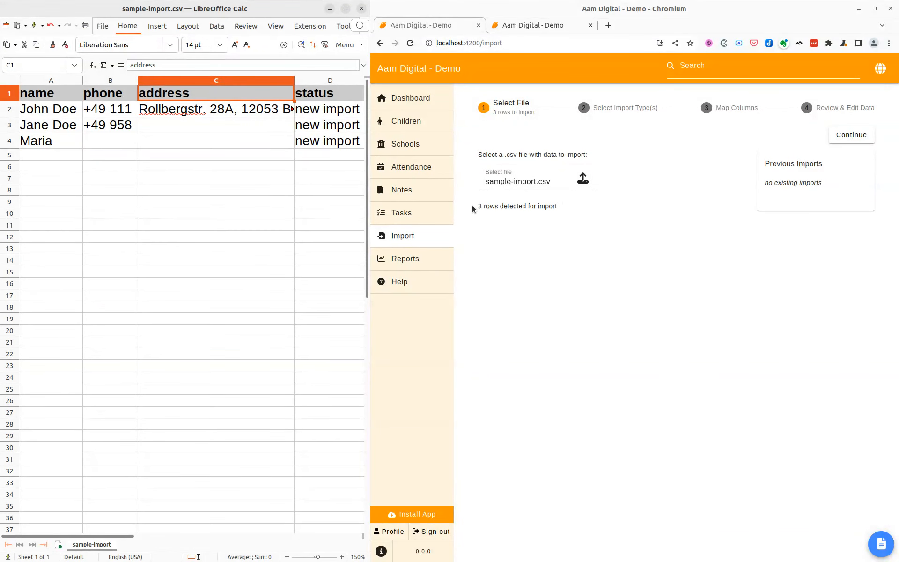
# Set the import target type to Child and proceed to the column mapping
pyautogui.moveTo(476, 207); pyautogui.dragTo(551, 209)
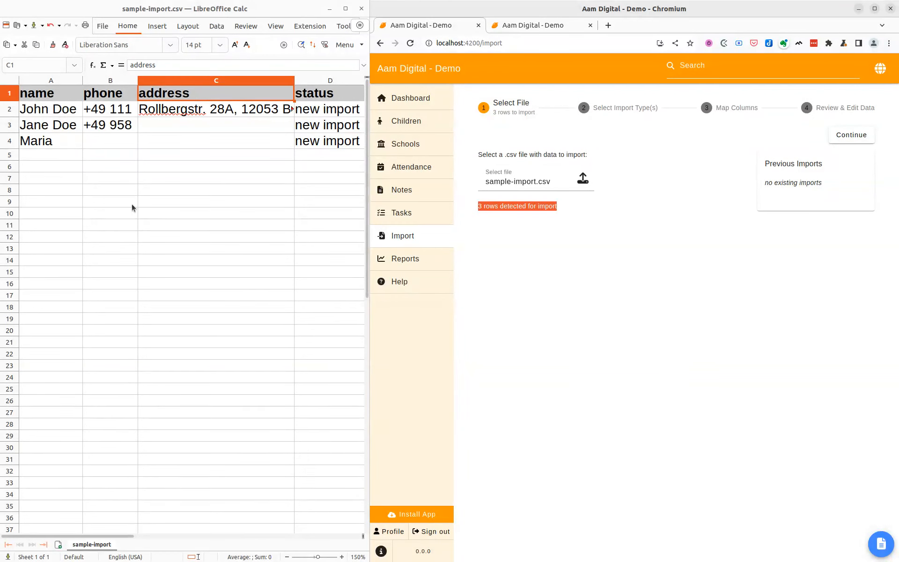
pyautogui.click(703, 269)
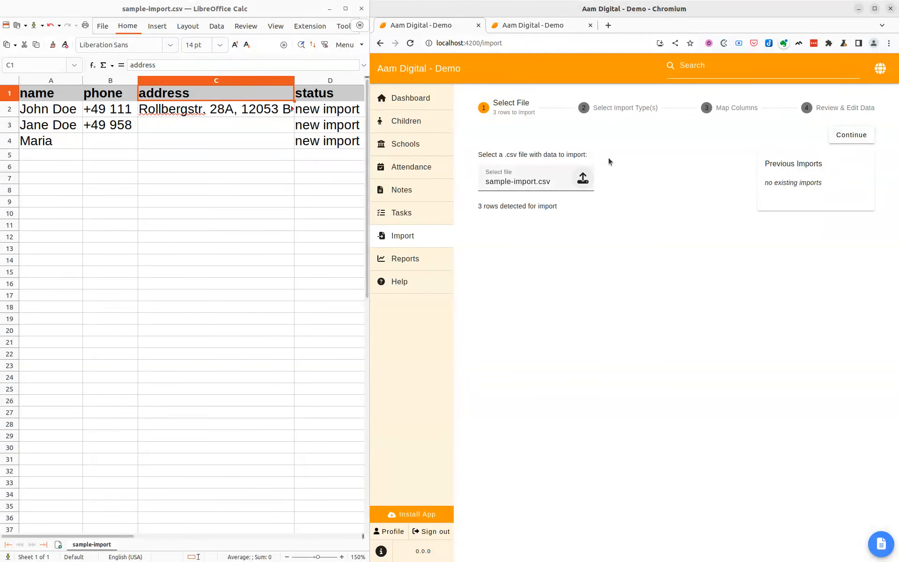
pyautogui.click(865, 137)
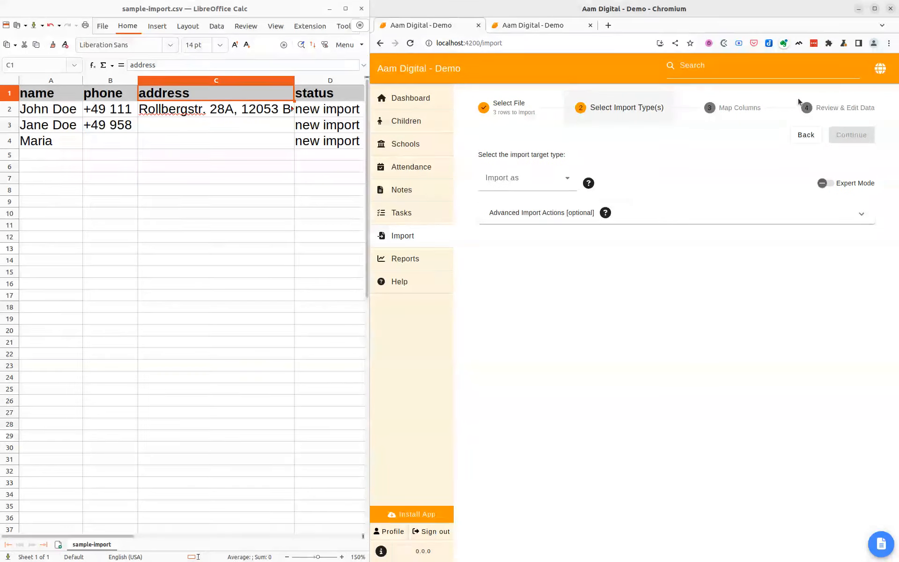
pyautogui.click(567, 182)
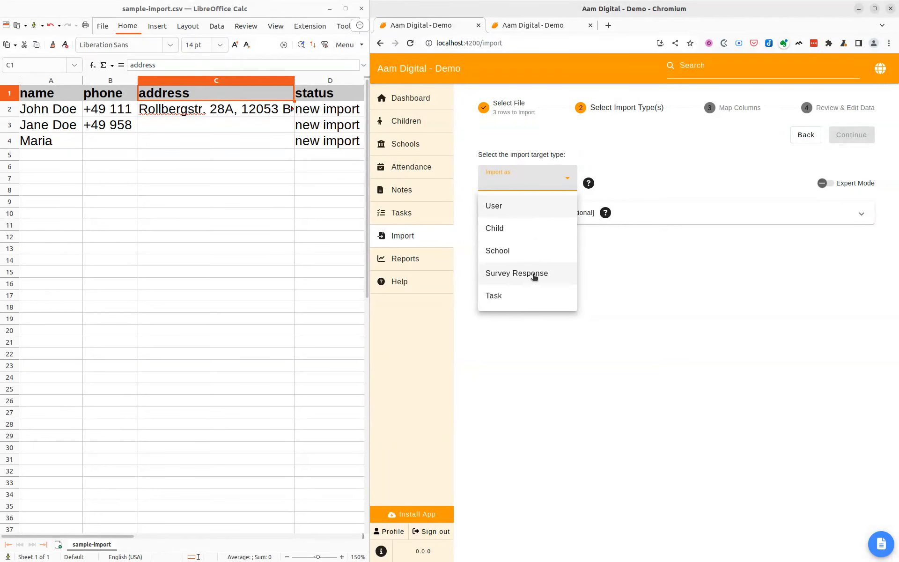
pyautogui.click(527, 235)
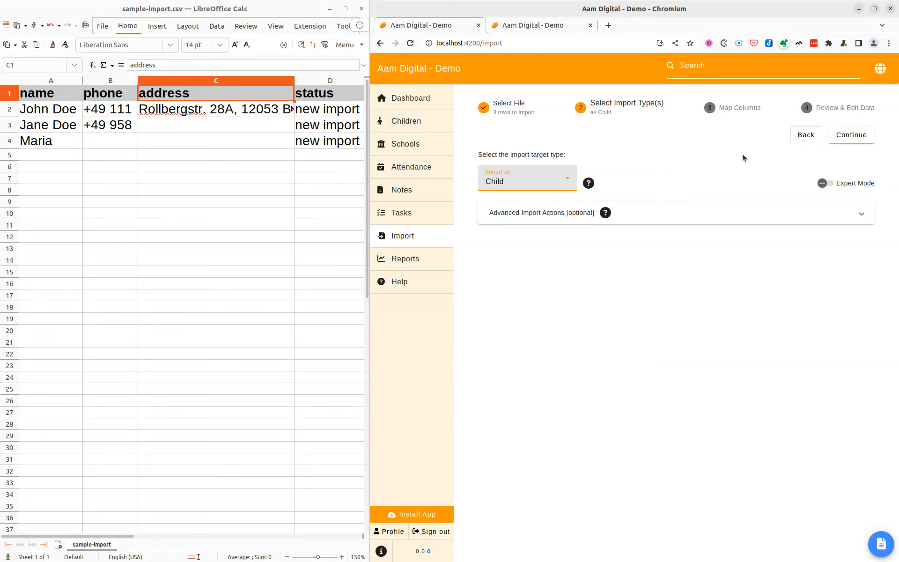
pyautogui.click(864, 136)
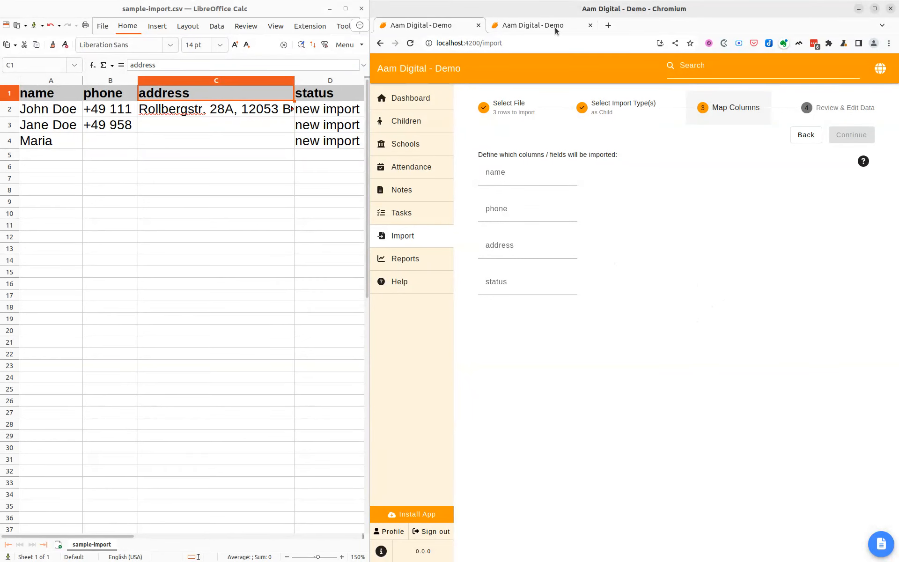
# Map the CSV file's name column to the Name field of the child records
pyautogui.moveTo(41, 96); pyautogui.dragTo(220, 93)
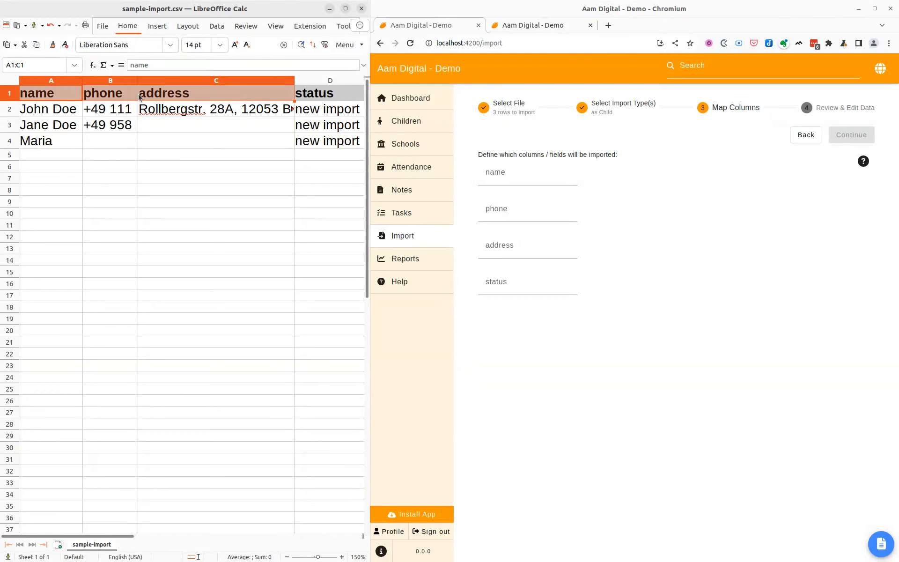
pyautogui.moveTo(283, 99); pyautogui.dragTo(66, 123)
pyautogui.click(722, 186)
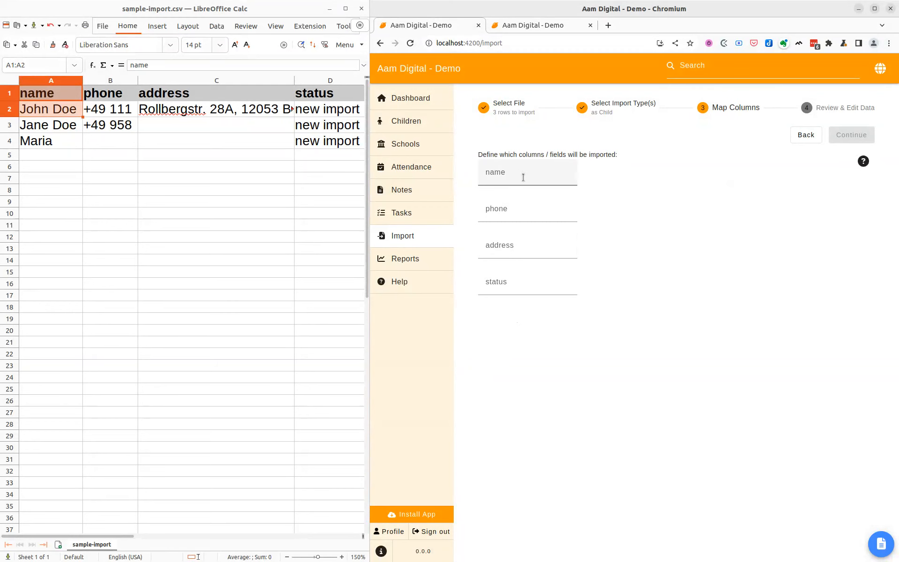
pyautogui.click(523, 172)
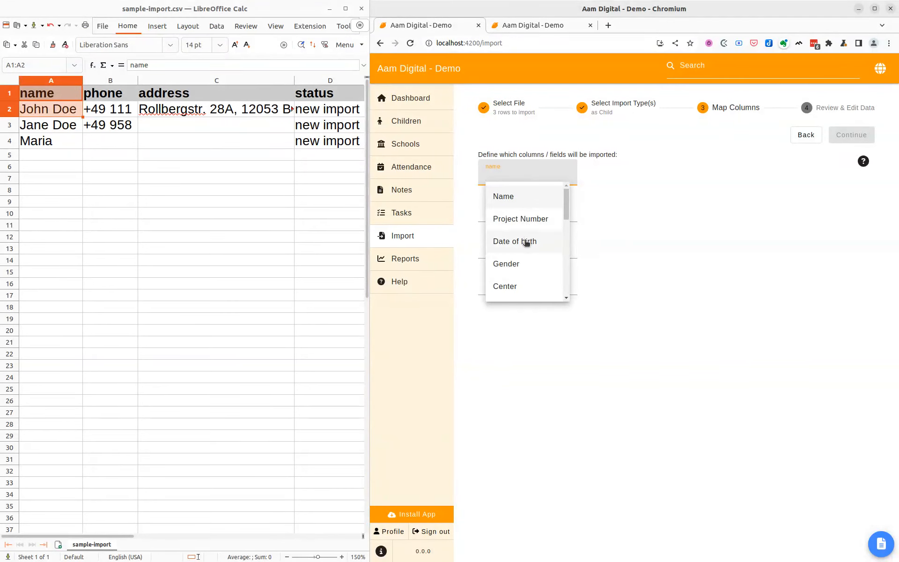
pyautogui.click(534, 199)
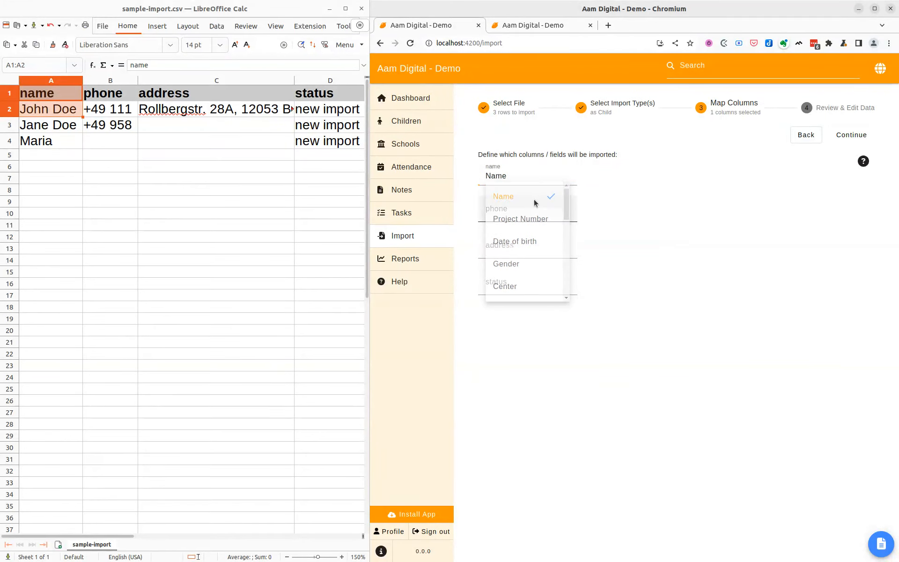
# Check the fields of an existing child record and map the phone column to Phone Number
pyautogui.click(538, 25)
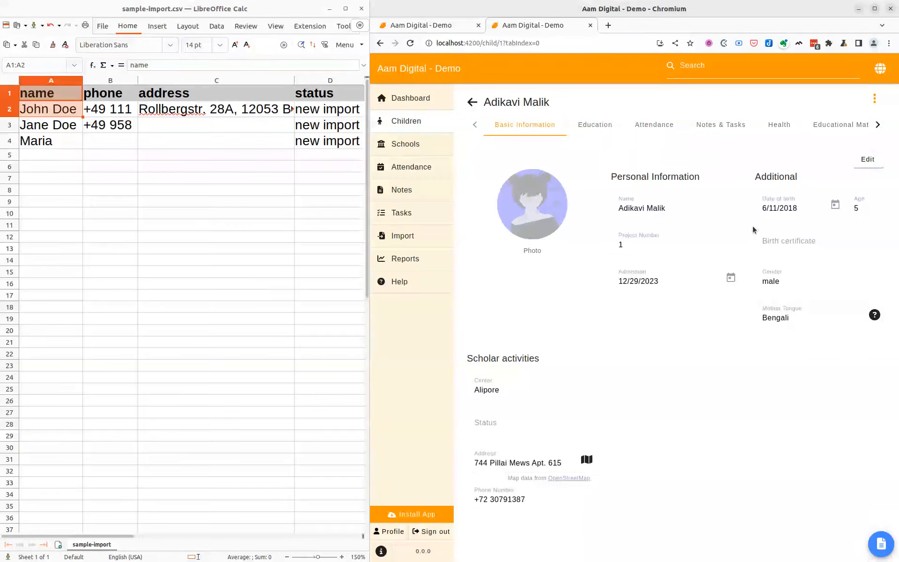
pyautogui.click(440, 26)
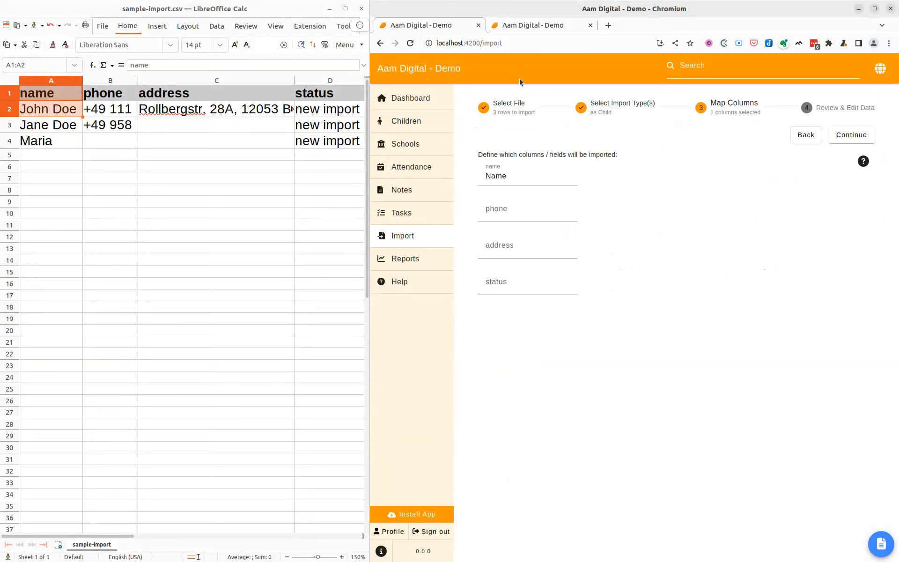
pyautogui.click(509, 214)
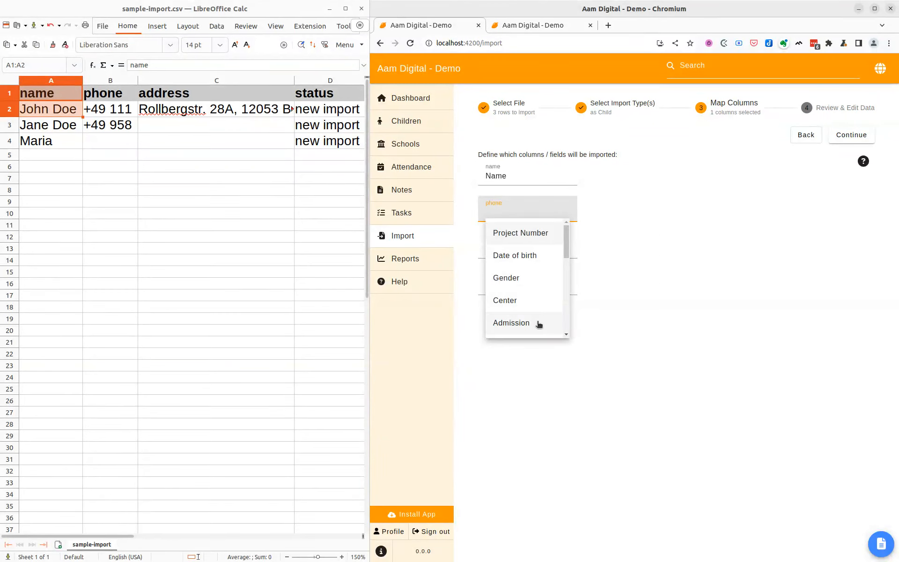
pyautogui.write('phon')
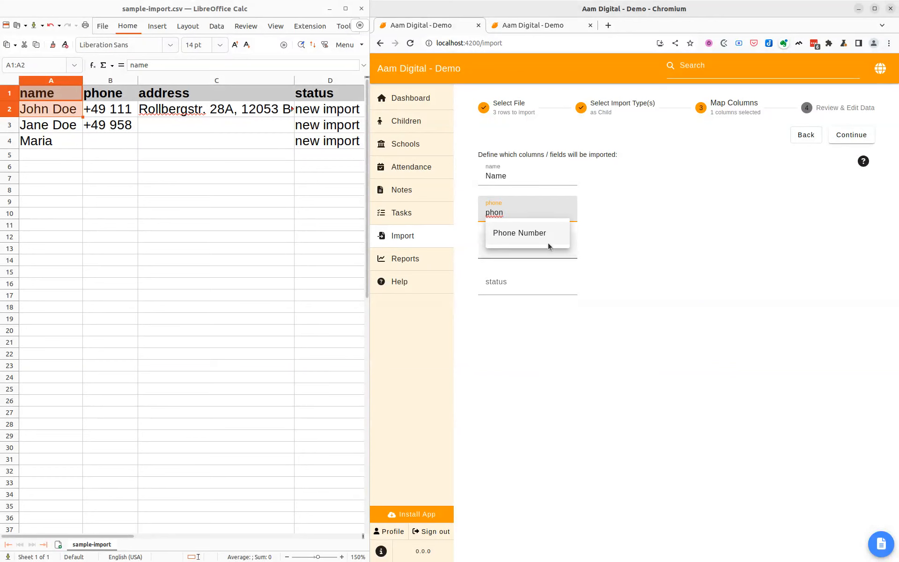
pyautogui.click(533, 232)
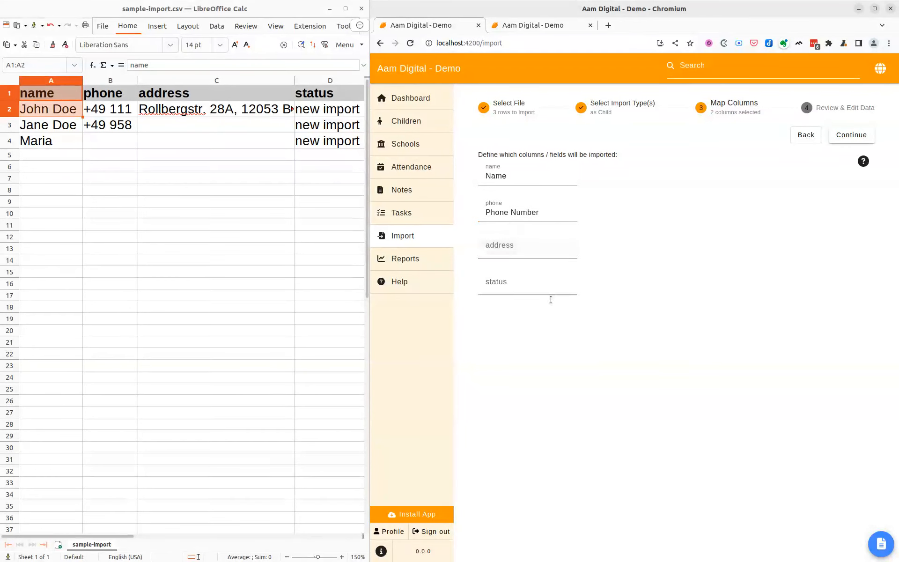
# Map the address column to Address and the status column to Status, and proceed to the data review
pyautogui.click(537, 249)
pyautogui.write('ad')
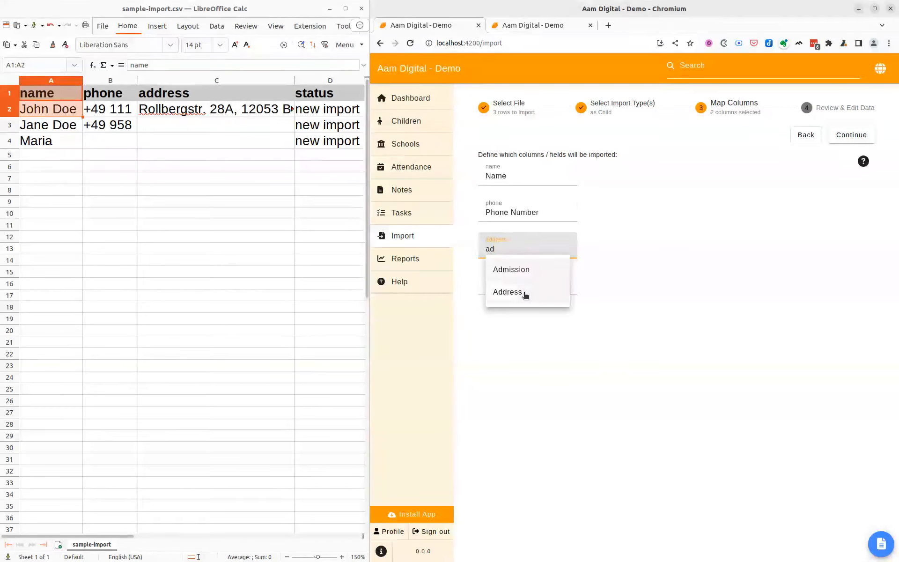
pyautogui.click(524, 291)
pyautogui.click(524, 289)
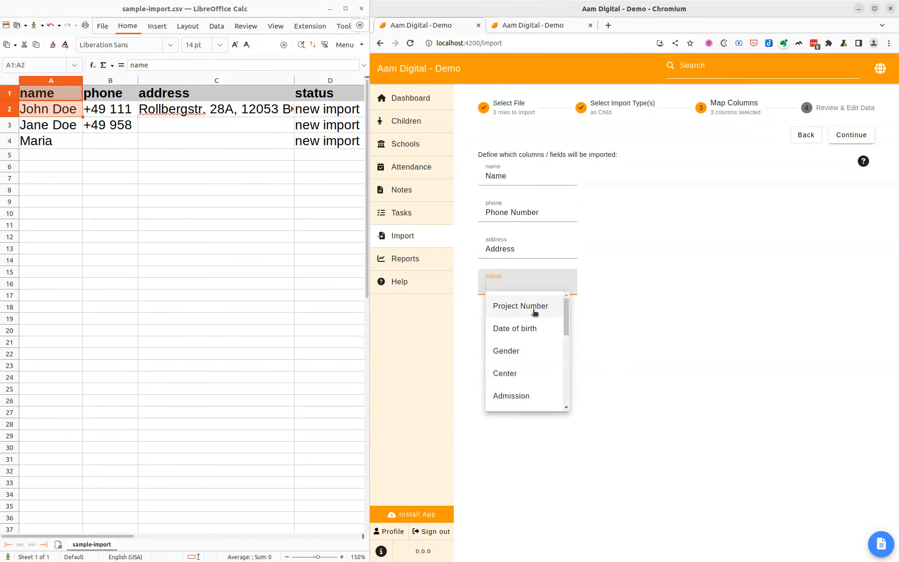
pyautogui.scroll(-3, 530, 328)
pyautogui.write('st')
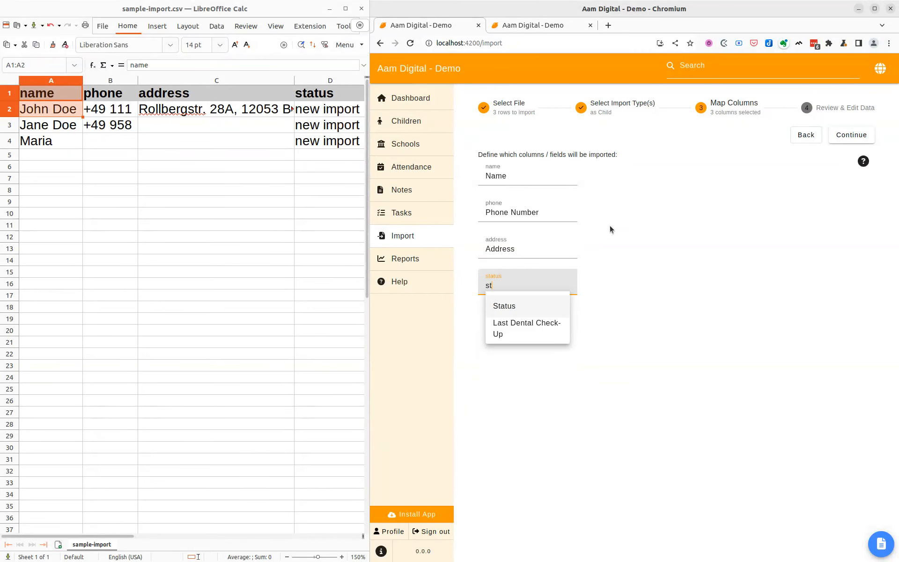
pyautogui.click(547, 309)
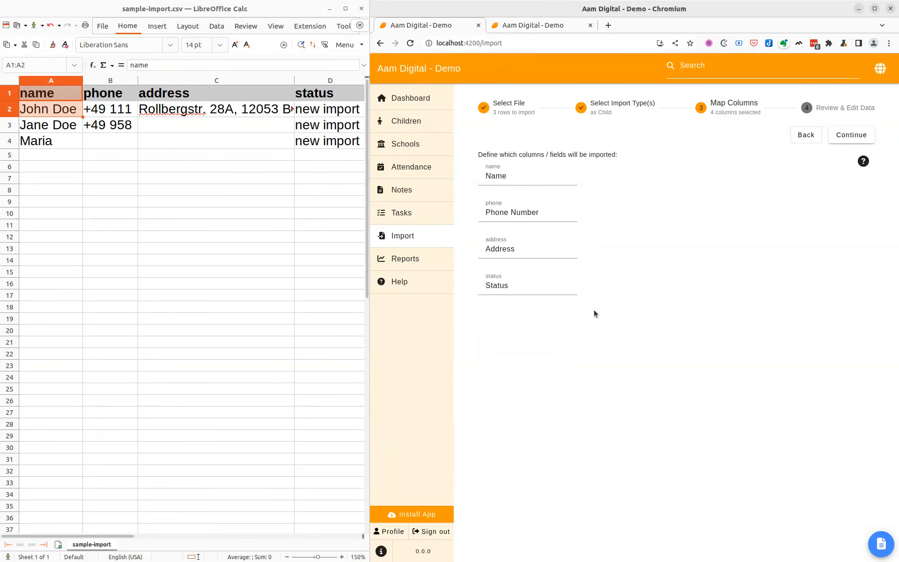
pyautogui.click(857, 137)
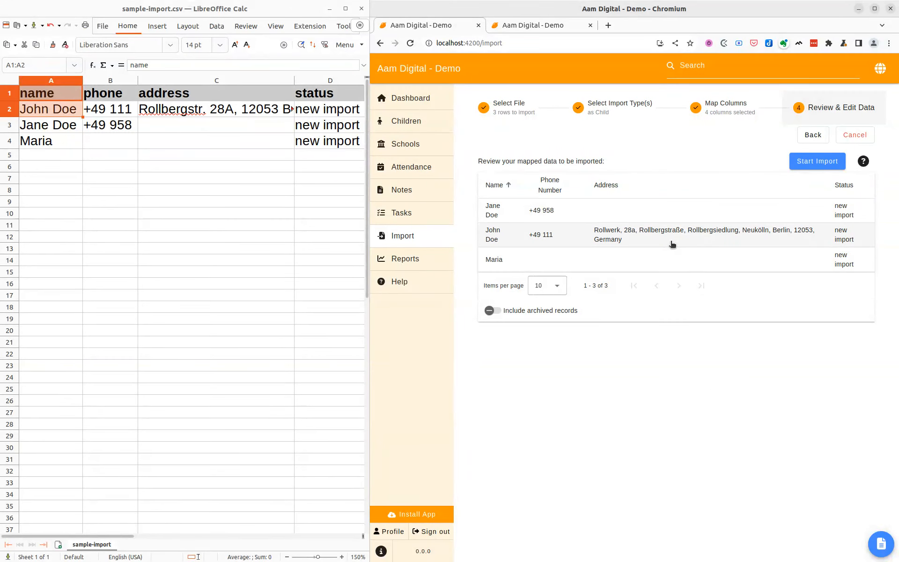
# Examine the map for the address in the existing child record and return to the import review
pyautogui.click(531, 25)
pyautogui.click(586, 458)
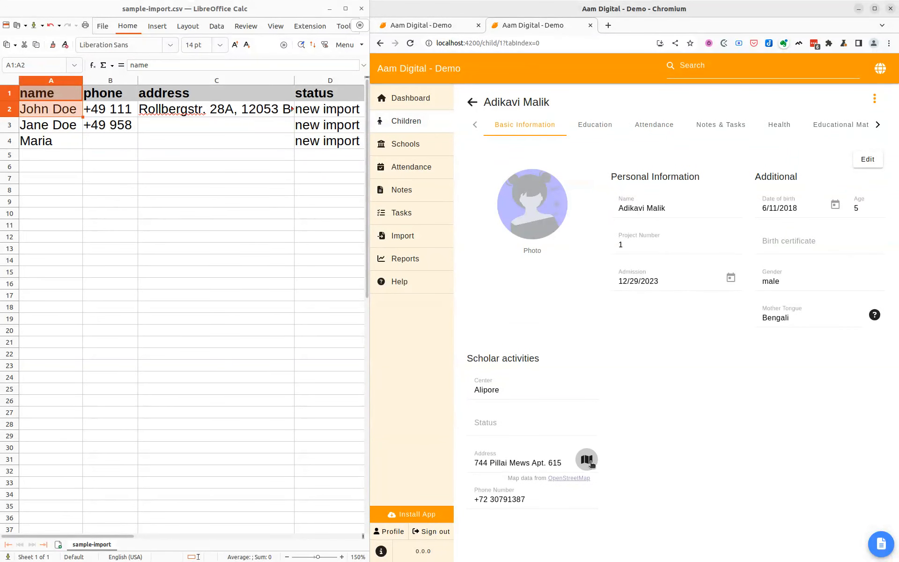
pyautogui.click(693, 542)
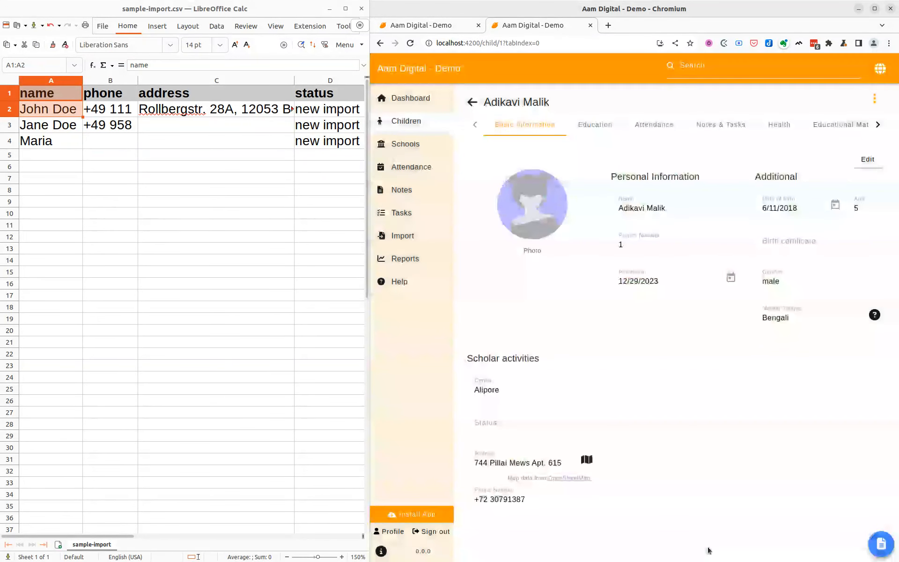
pyautogui.click(406, 26)
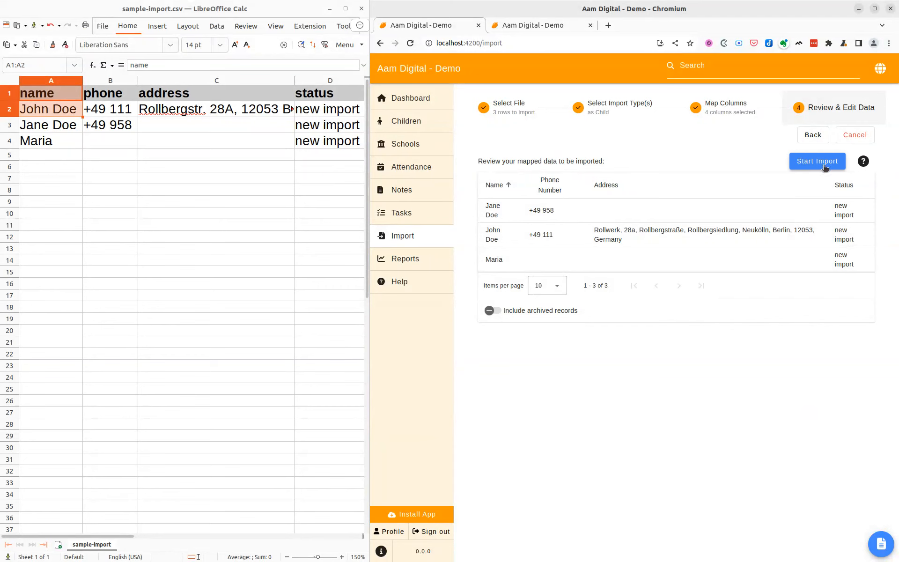
# Recheck the column mapping, start the import of the reviewed child records and confirm running it
pyautogui.click(814, 136)
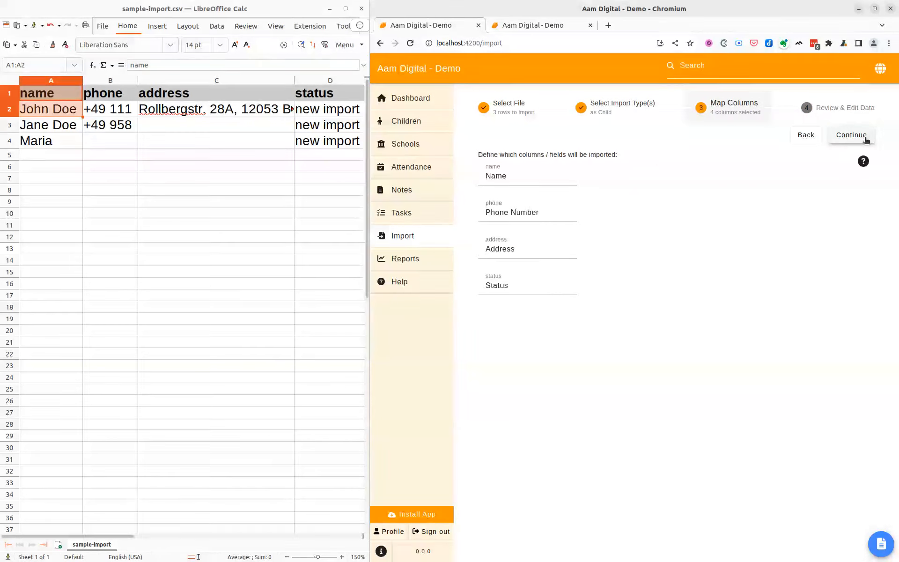
pyautogui.click(866, 138)
pyautogui.click(840, 167)
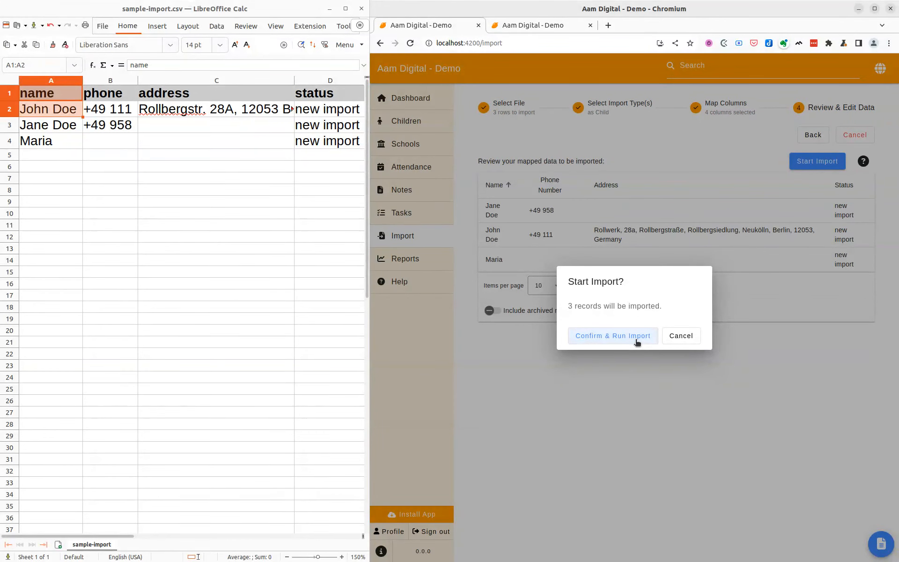
pyautogui.click(636, 340)
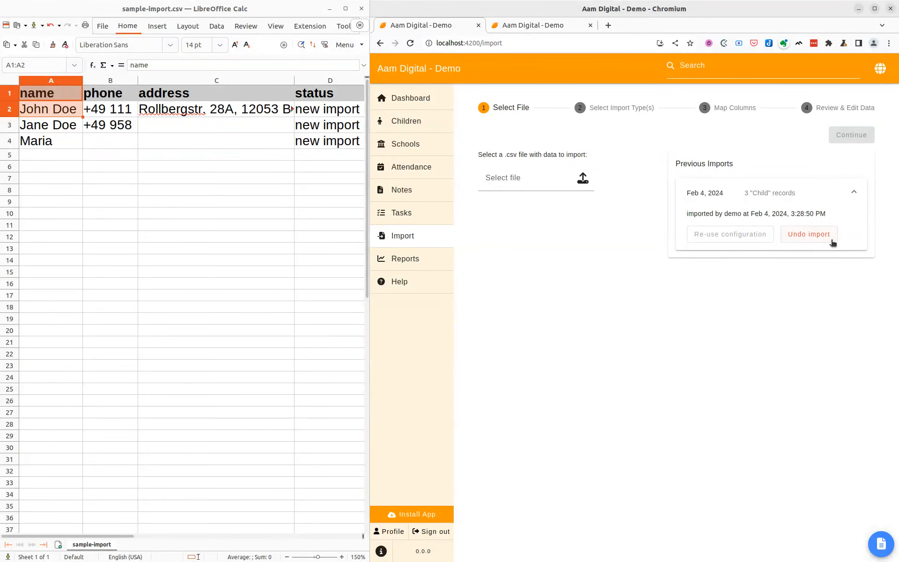
# Filter the children list by "new" and open the second imported child record to check its details
pyautogui.click(419, 121)
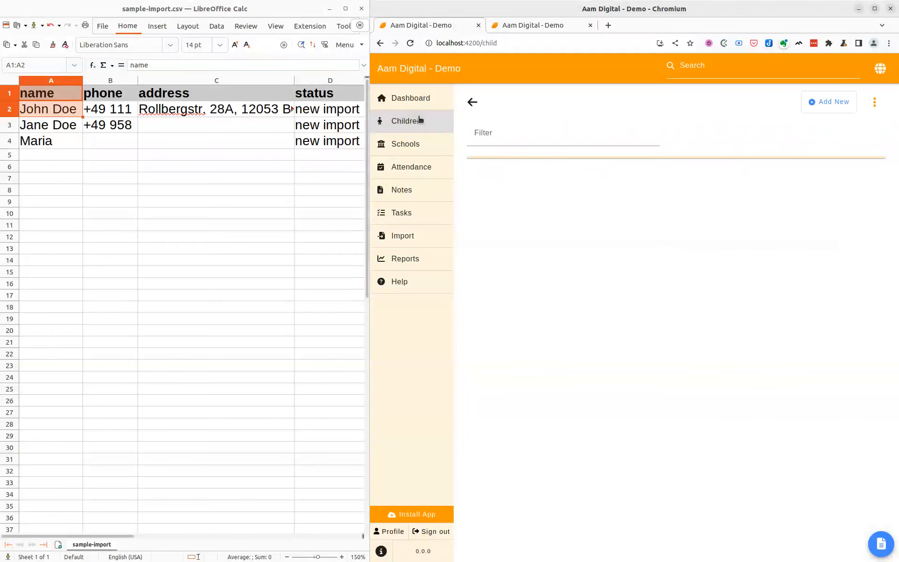
pyautogui.click(511, 141)
pyautogui.write('new')
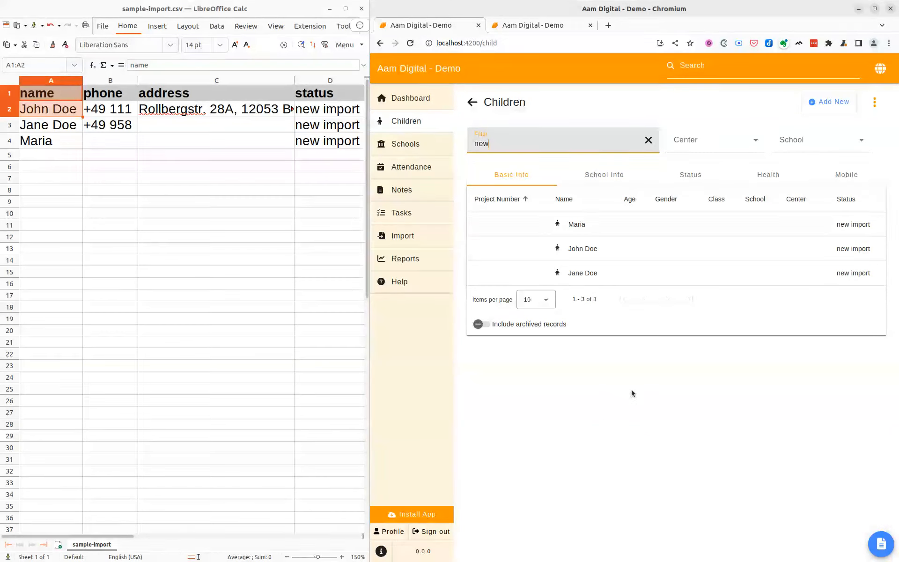
pyautogui.click(606, 249)
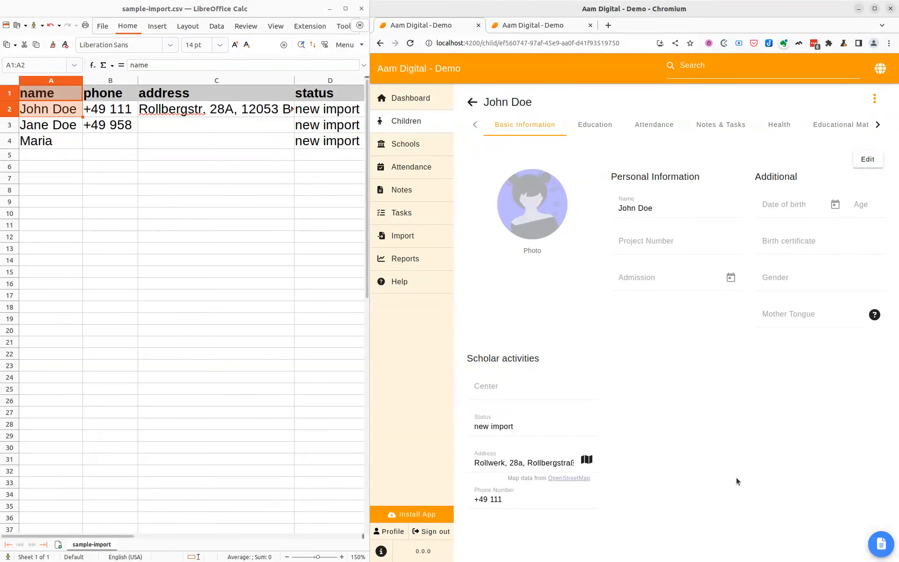
# Compare the observations of the imported child with those of the existing child record
pyautogui.click(879, 125)
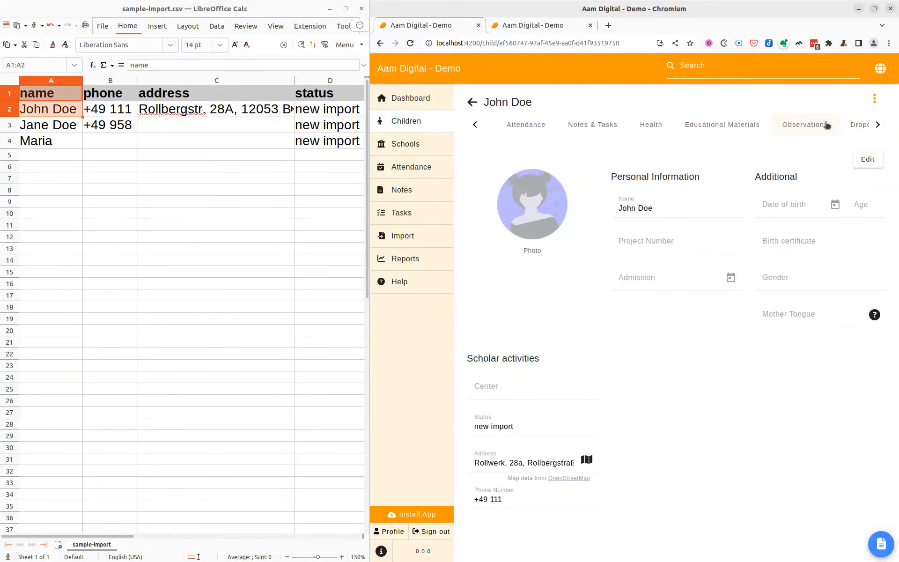
pyautogui.click(825, 126)
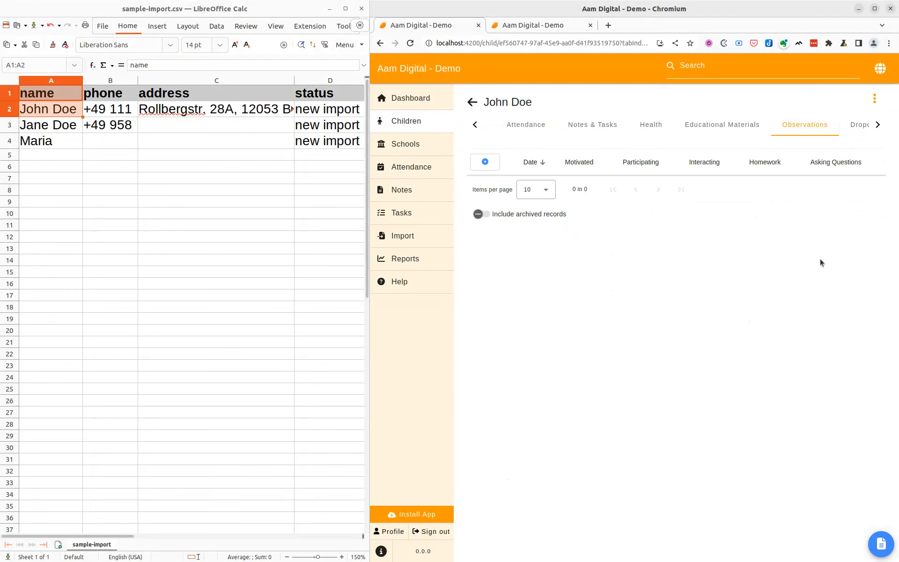
pyautogui.click(525, 28)
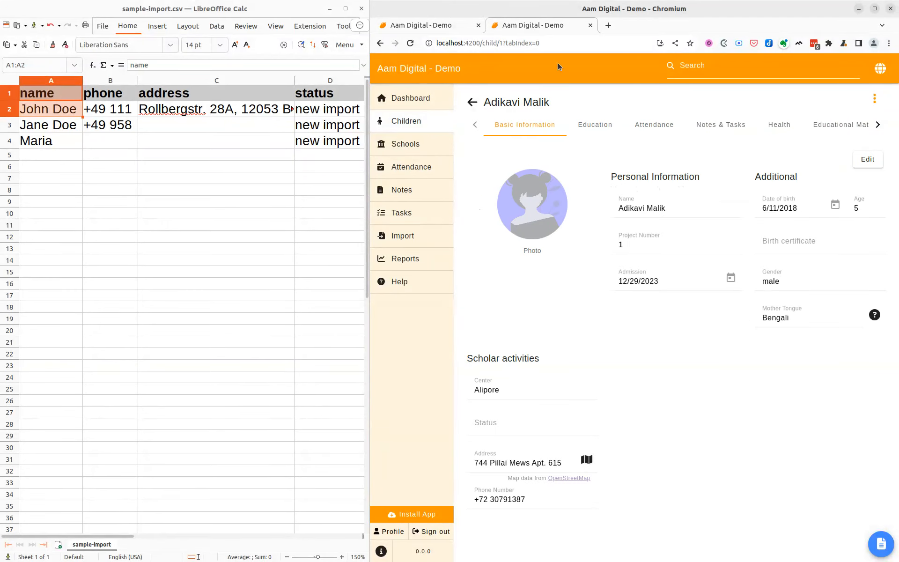
pyautogui.click(801, 127)
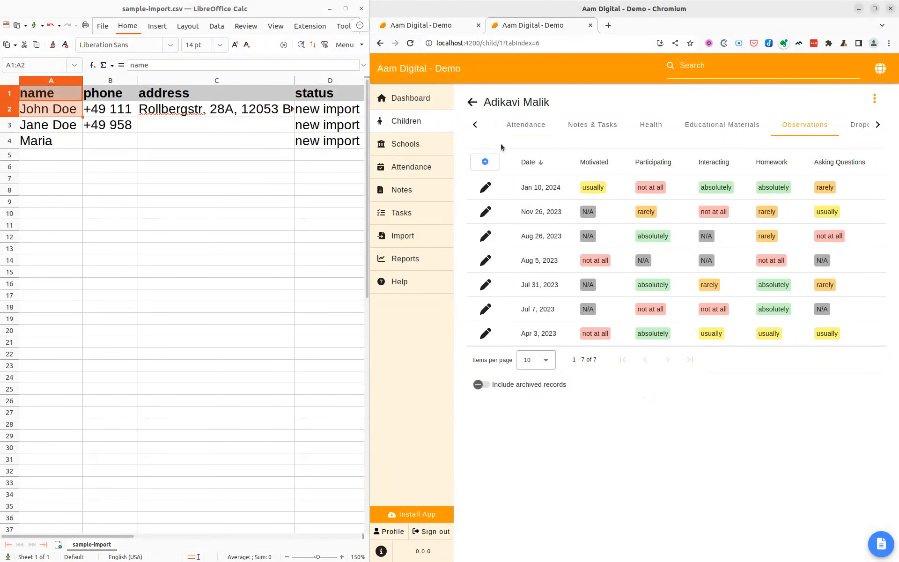
pyautogui.moveTo(580, 171)
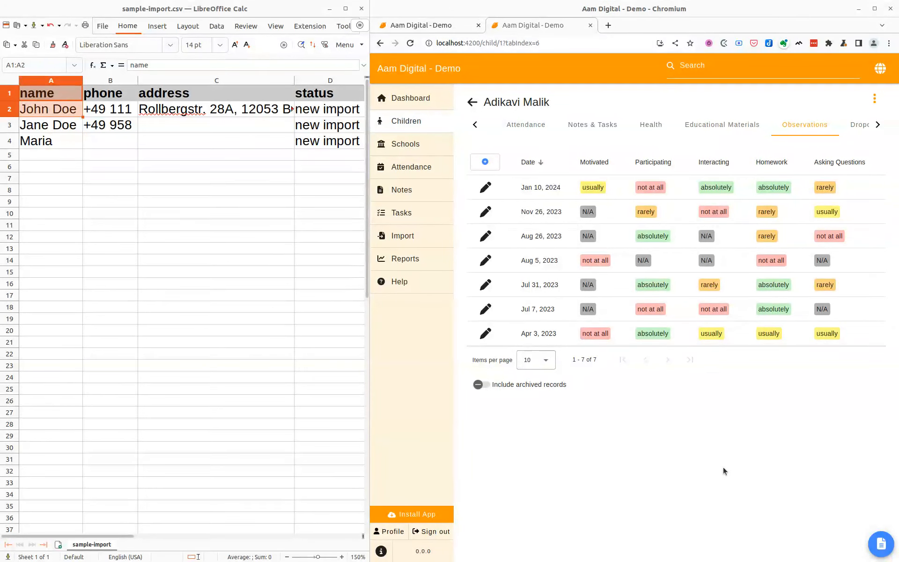
# Switch to sample-import-survey.csv in LibreOffice Calc and examine its date, name, phone and motivated columns against the existing child's record
pyautogui.hotkey('alt', 'Tab')
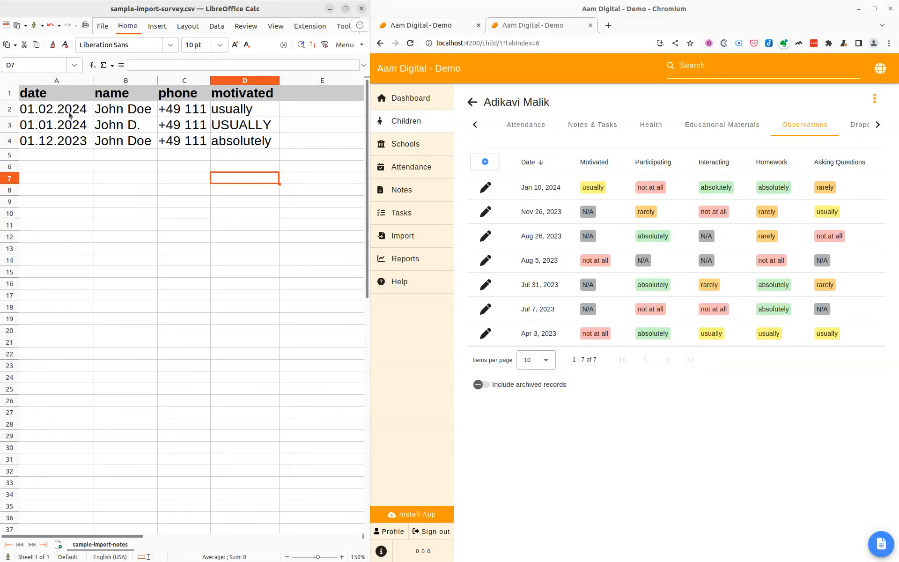
pyautogui.moveTo(75, 97); pyautogui.dragTo(75, 144)
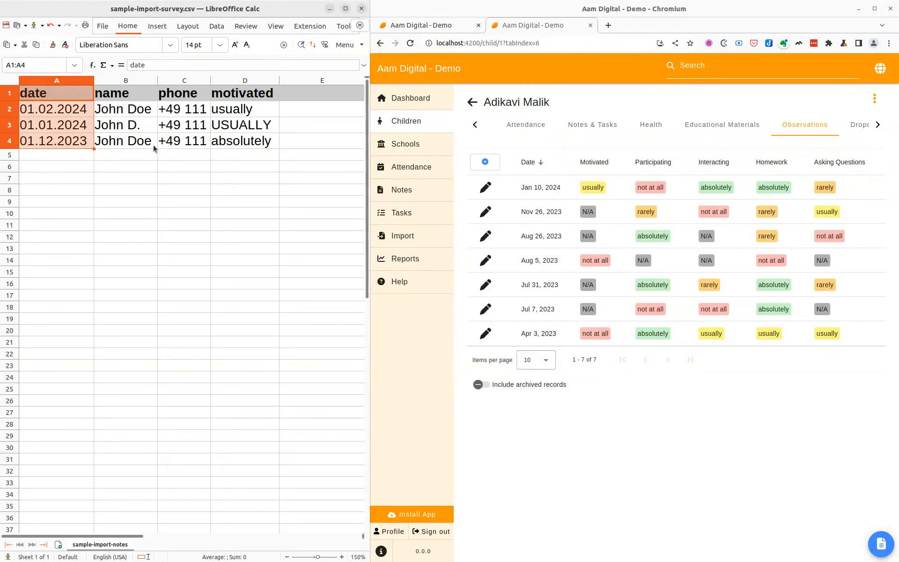
pyautogui.moveTo(144, 97); pyautogui.dragTo(186, 143)
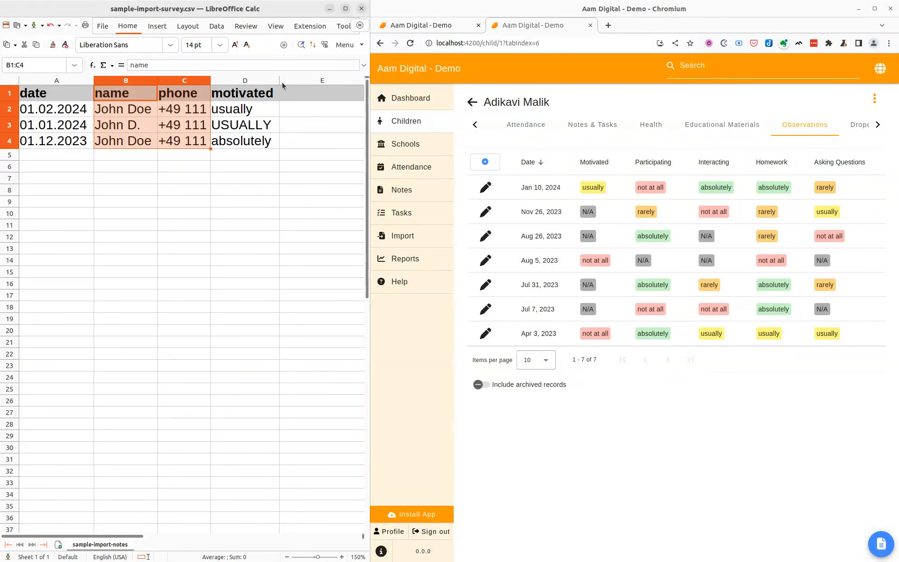
pyautogui.moveTo(263, 99); pyautogui.dragTo(264, 144)
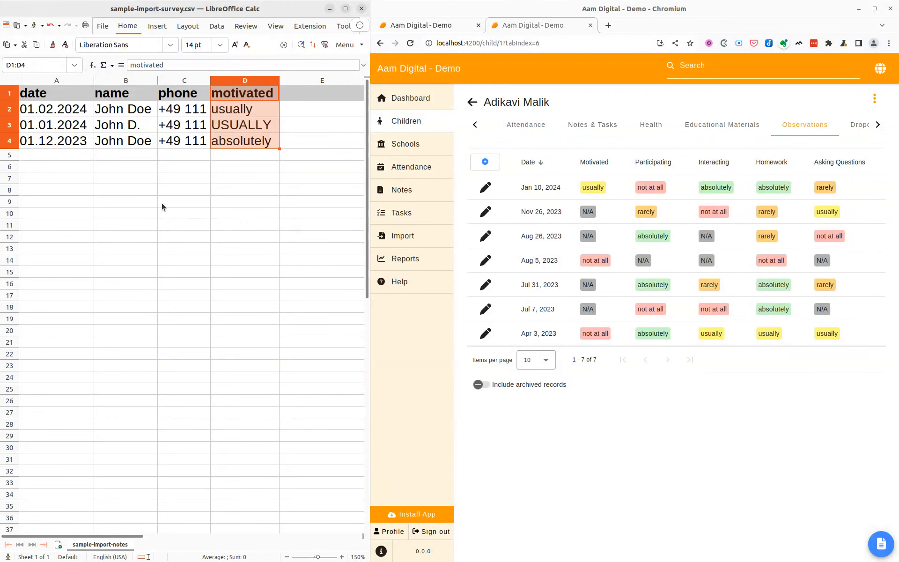
pyautogui.click(151, 179)
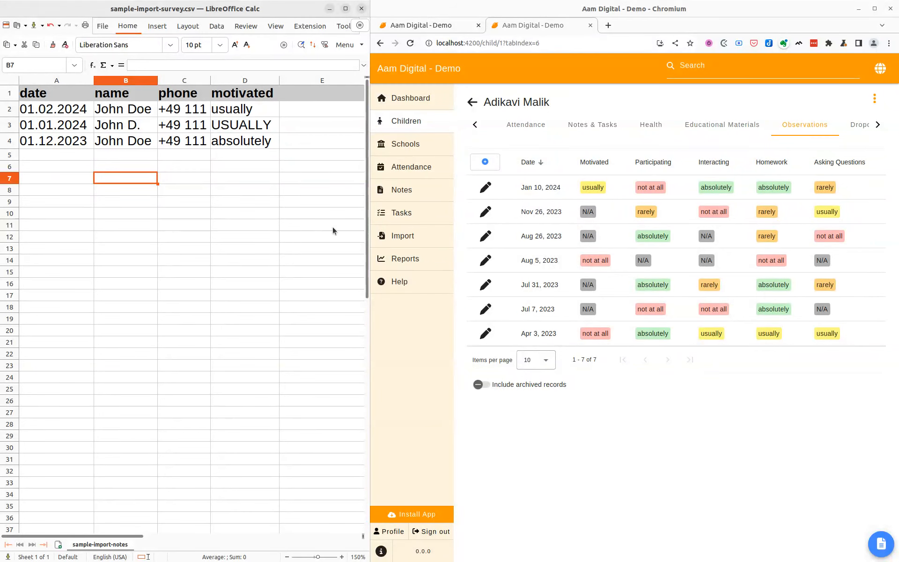
pyautogui.moveTo(549, 102); pyautogui.dragTo(487, 104)
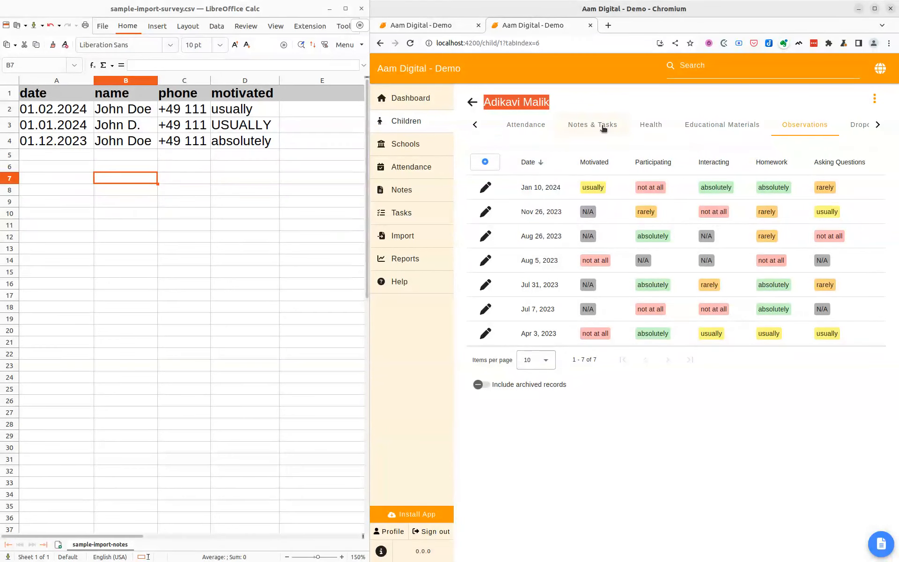
pyautogui.click(647, 109)
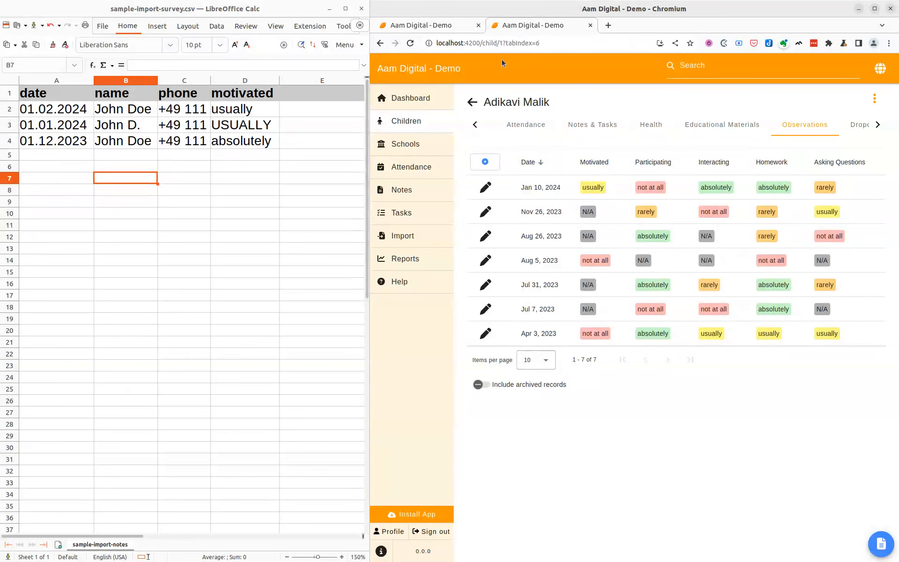
# Start a new import in Aam Digital with sample-import-survey.csv and proceed to the import type selection
pyautogui.click(447, 30)
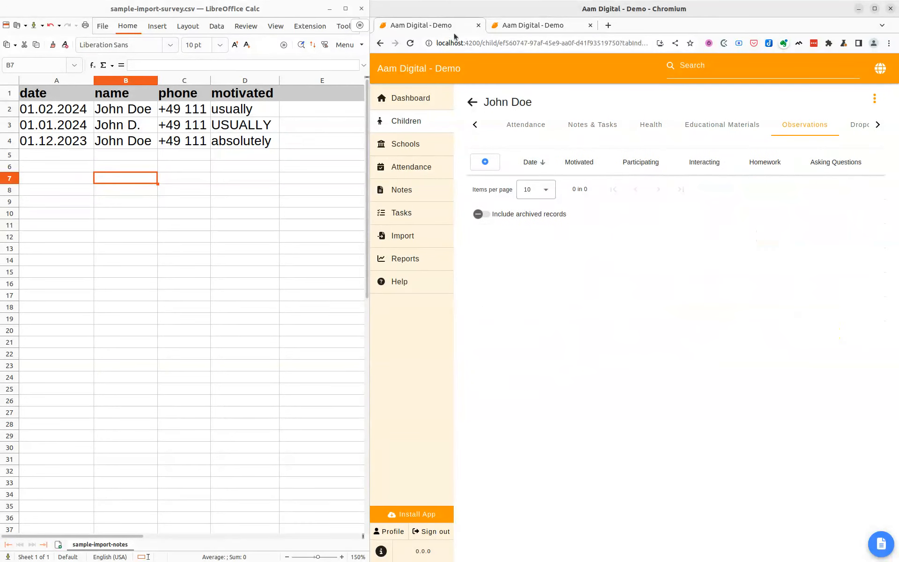
pyautogui.click(421, 235)
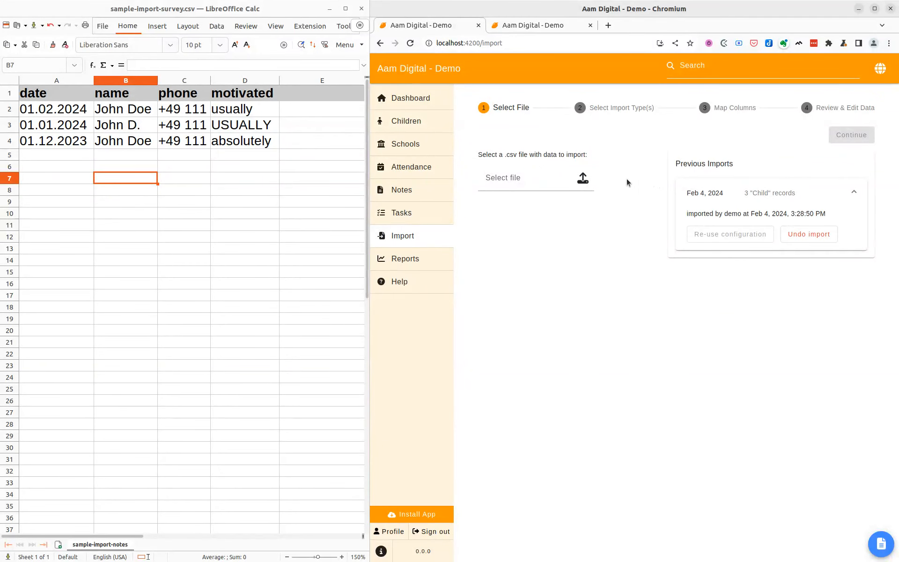
pyautogui.click(583, 181)
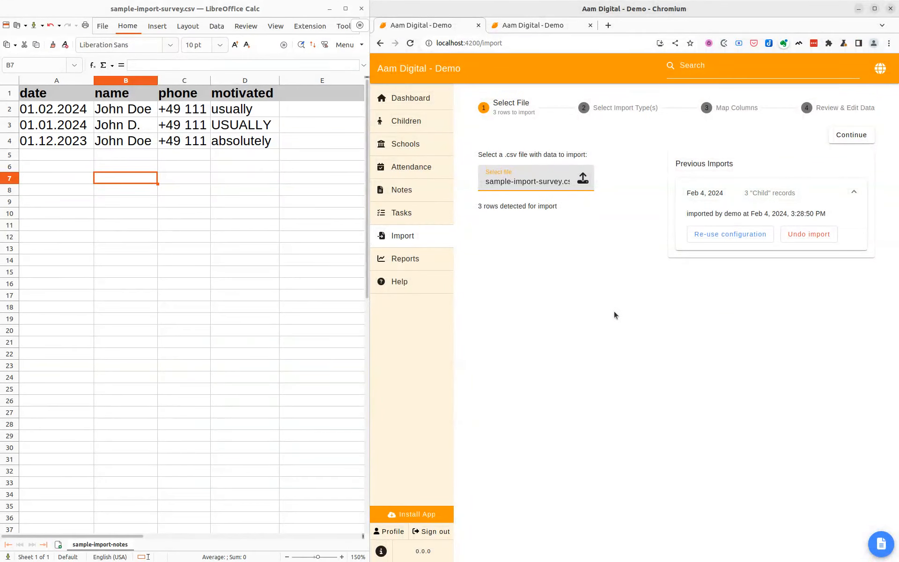
pyautogui.click(857, 135)
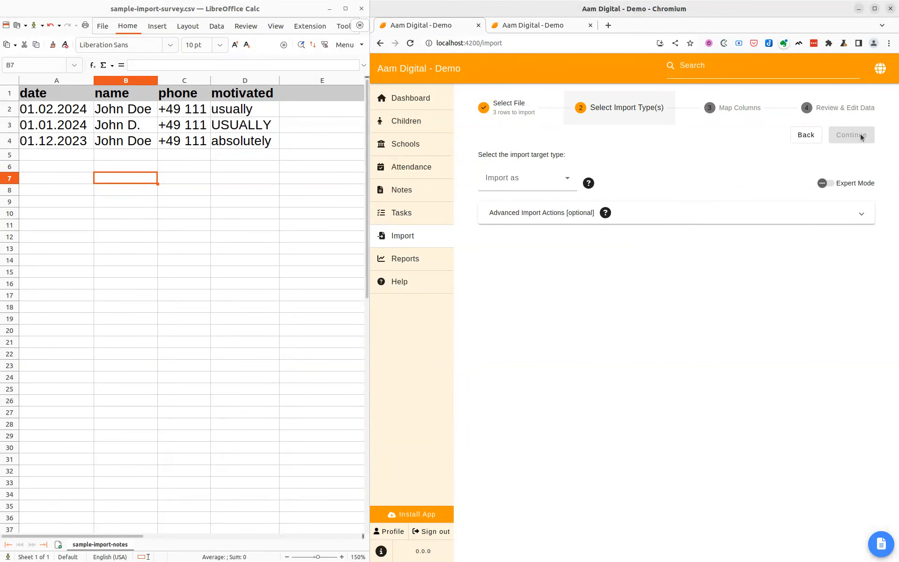
# Set the import target type to Survey Response and proceed to the column mapping
pyautogui.click(567, 180)
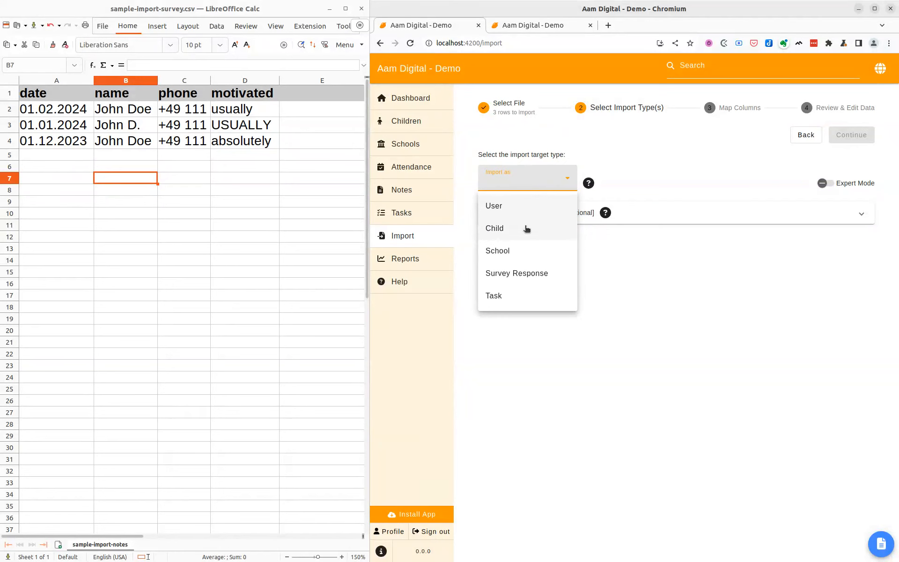
pyautogui.click(552, 275)
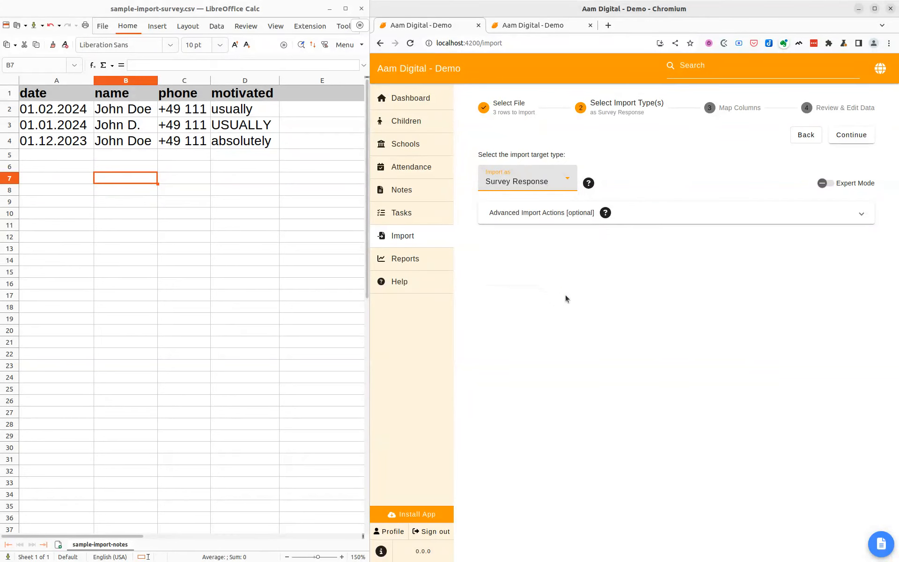
pyautogui.click(863, 137)
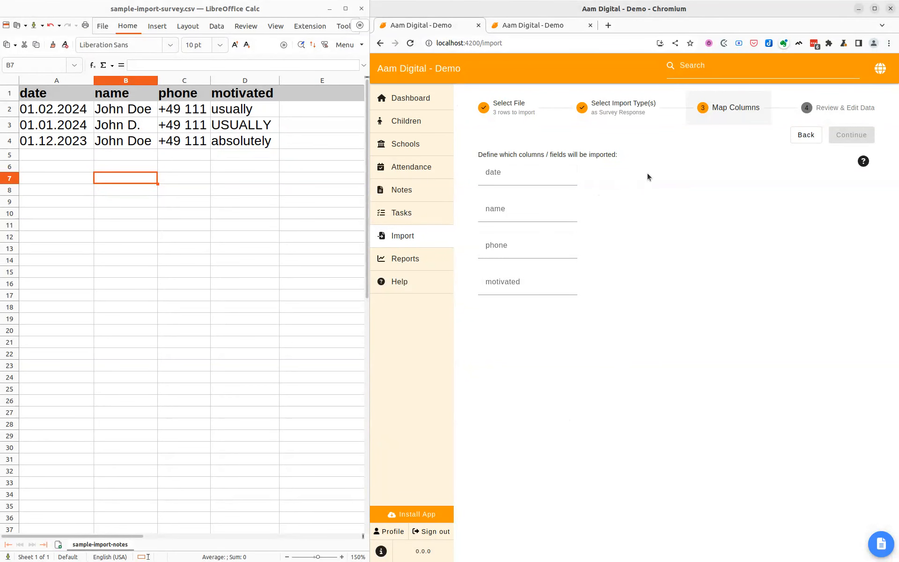
# Map the date column to the Date field and look through the remaining target fields
pyautogui.click(509, 175)
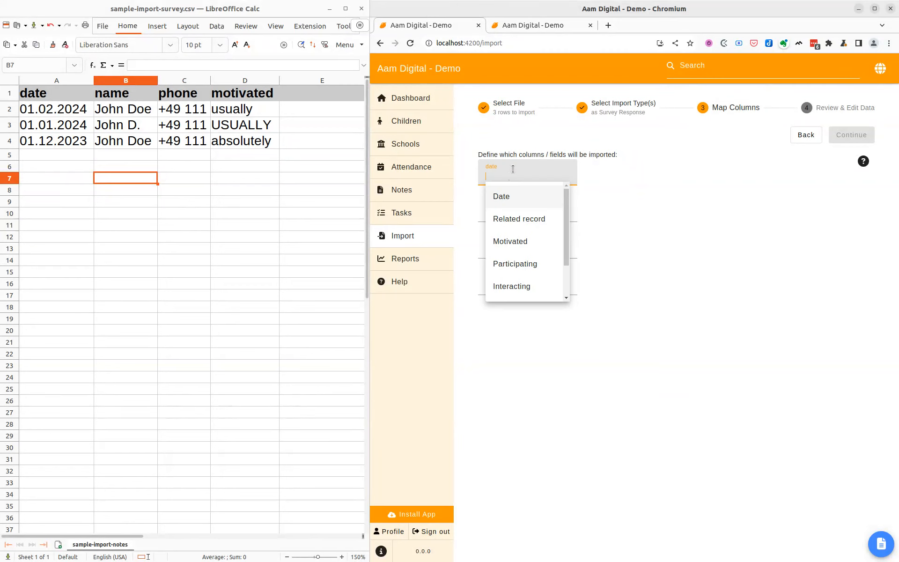
pyautogui.click(518, 200)
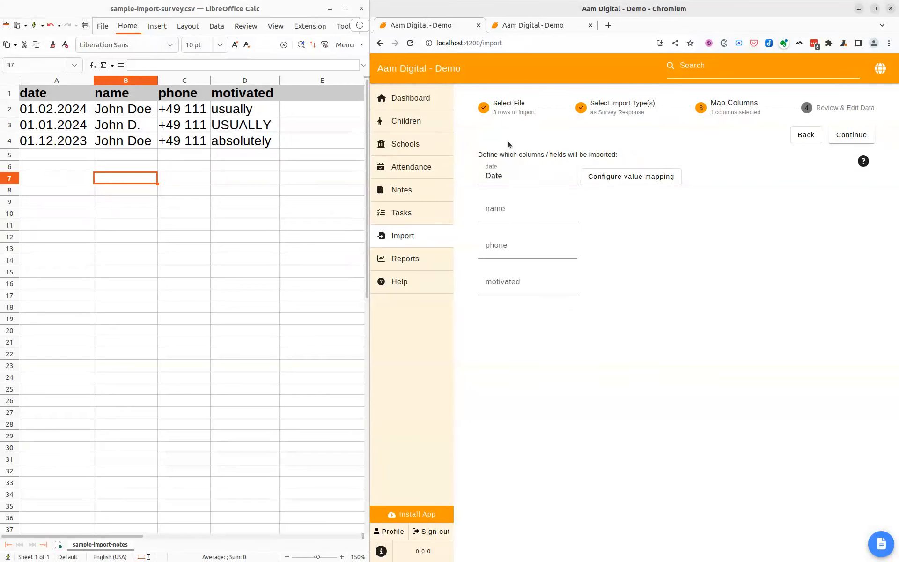
pyautogui.click(515, 172)
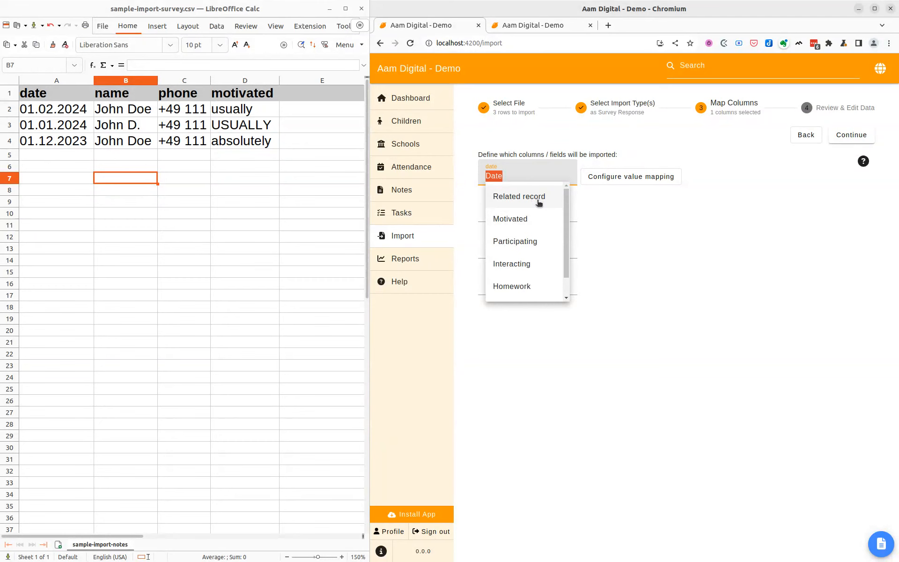
pyautogui.scroll(-1, 538, 203)
pyautogui.scroll(1, 533, 283)
pyautogui.click(677, 220)
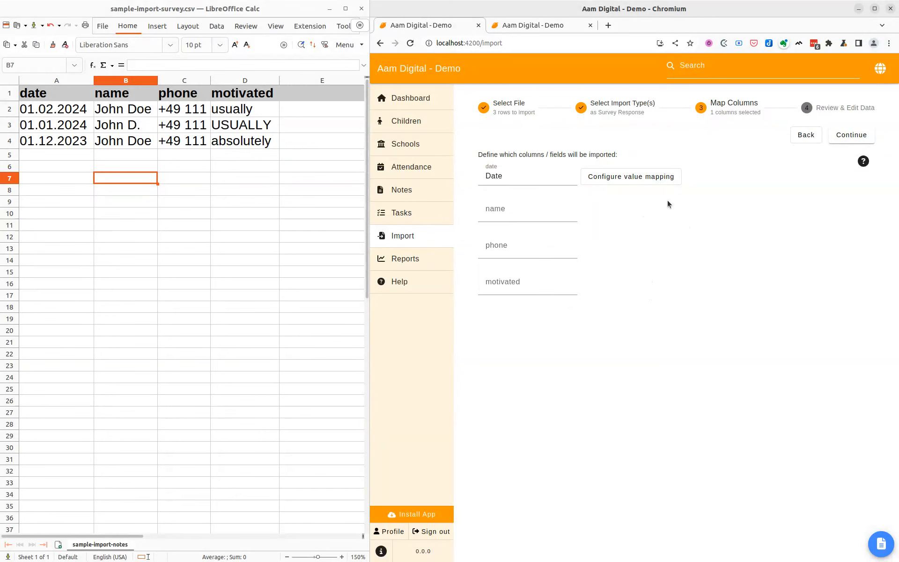
# Compare the observation columns of the existing child record with the target fields available for mapping
pyautogui.click(563, 28)
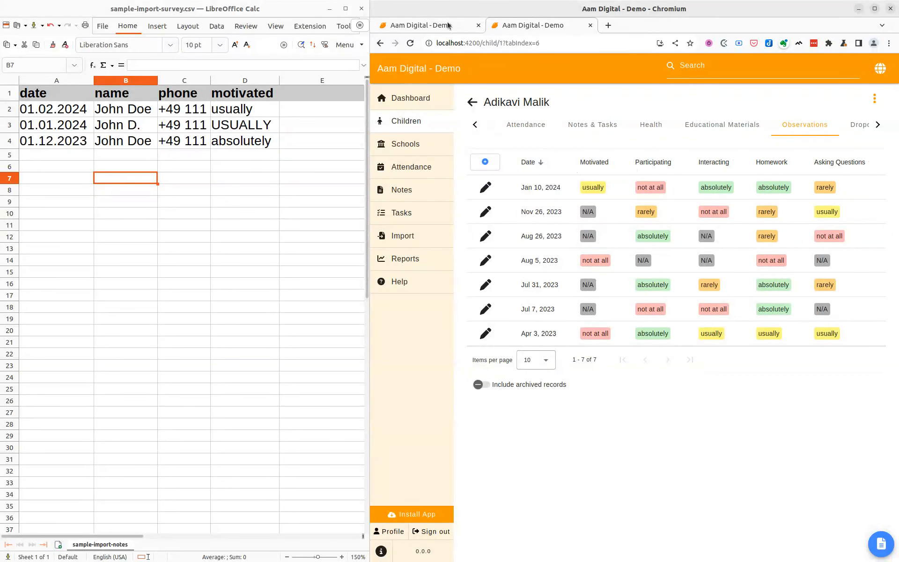
pyautogui.hotkey('ctrl', 'pageup')
pyautogui.scroll(-1, 525, 234)
pyautogui.scroll(1, 526, 265)
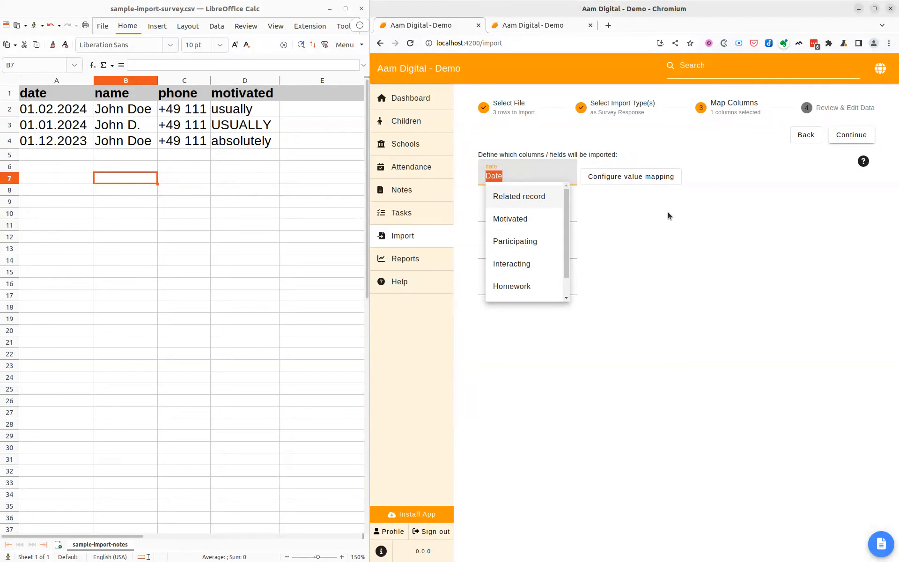
pyautogui.click(761, 196)
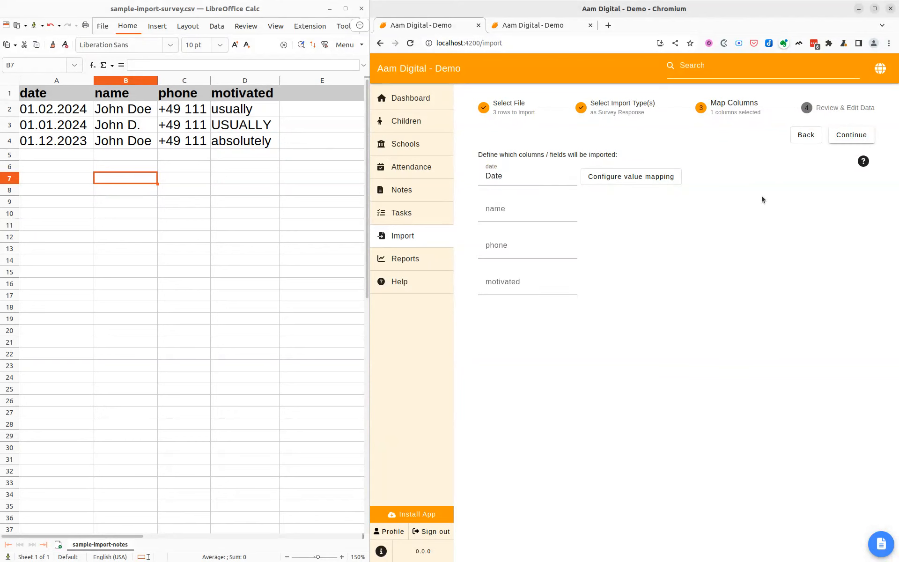
# Configure the value mapping of the date column with the date format d.m.y and save it
pyautogui.click(642, 181)
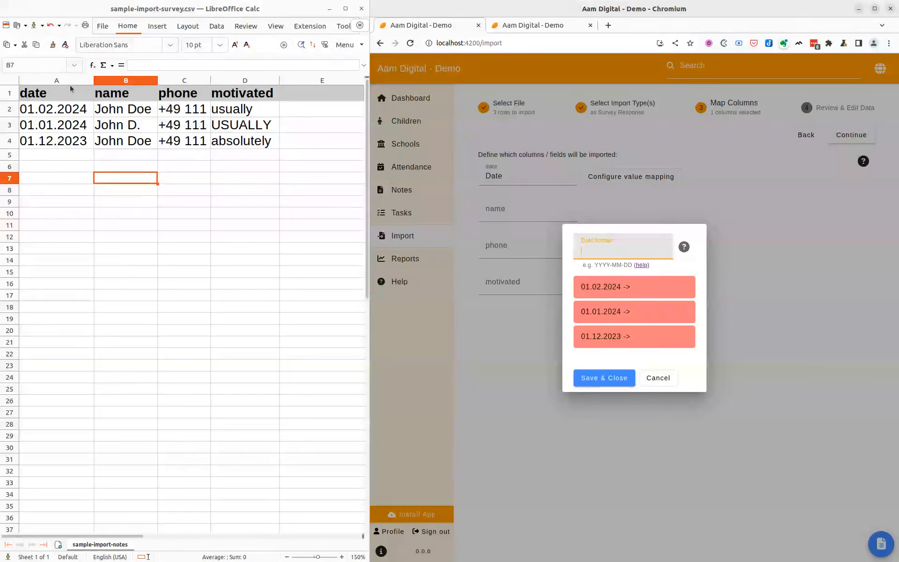
pyautogui.moveTo(69, 114); pyautogui.dragTo(70, 143)
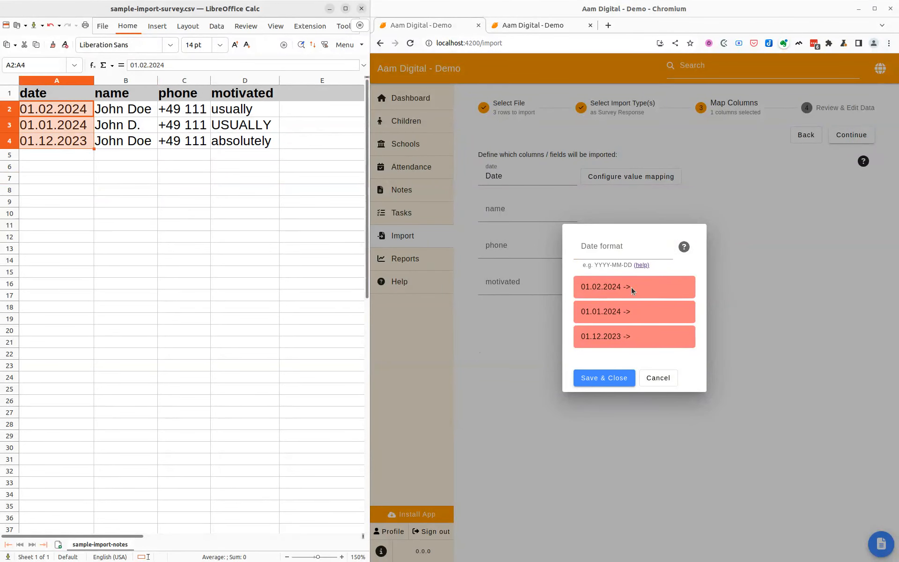
pyautogui.click(619, 248)
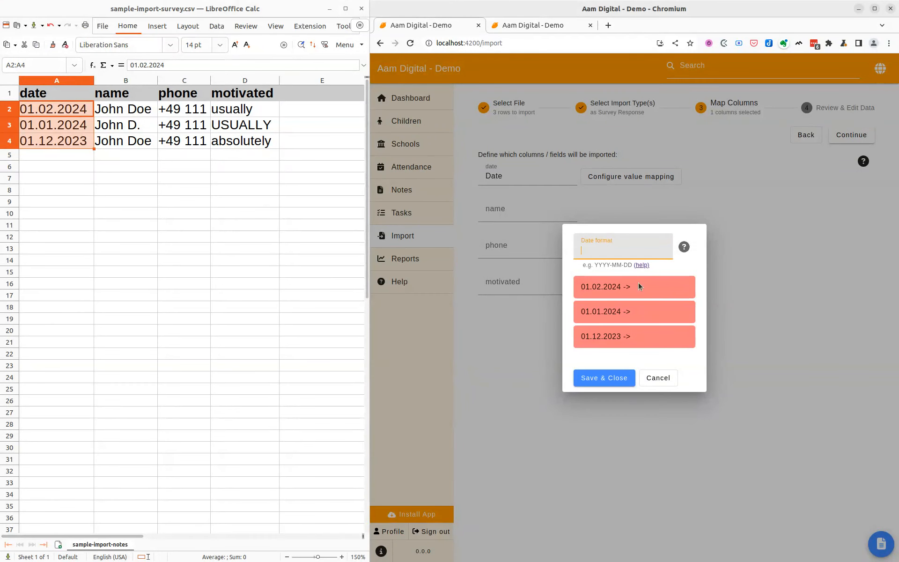
pyautogui.write('d.m.y')
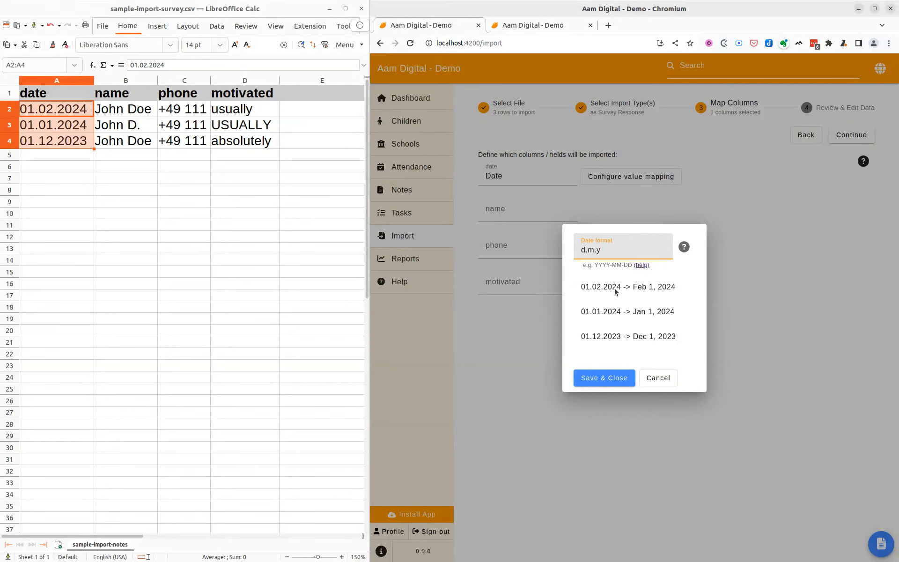
pyautogui.moveTo(678, 287); pyautogui.dragTo(578, 290)
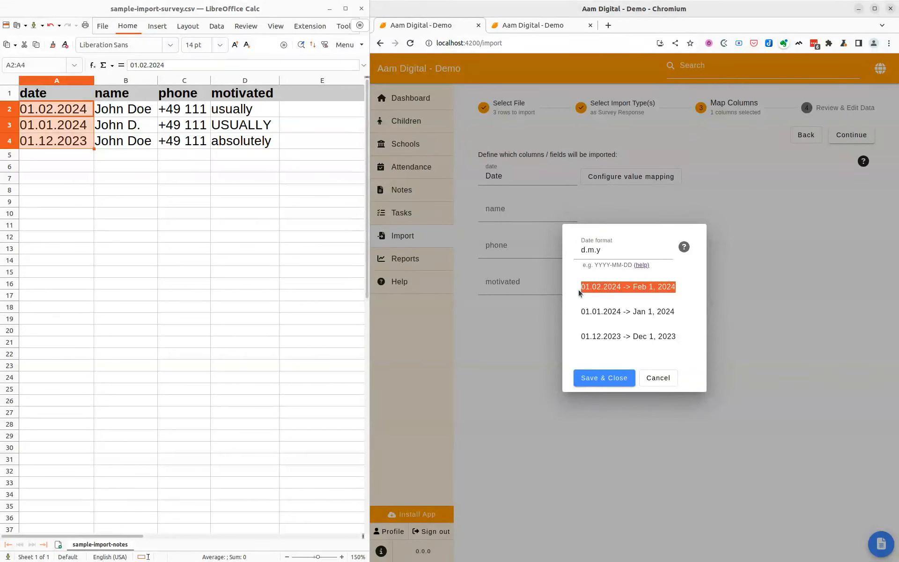
pyautogui.click(571, 300)
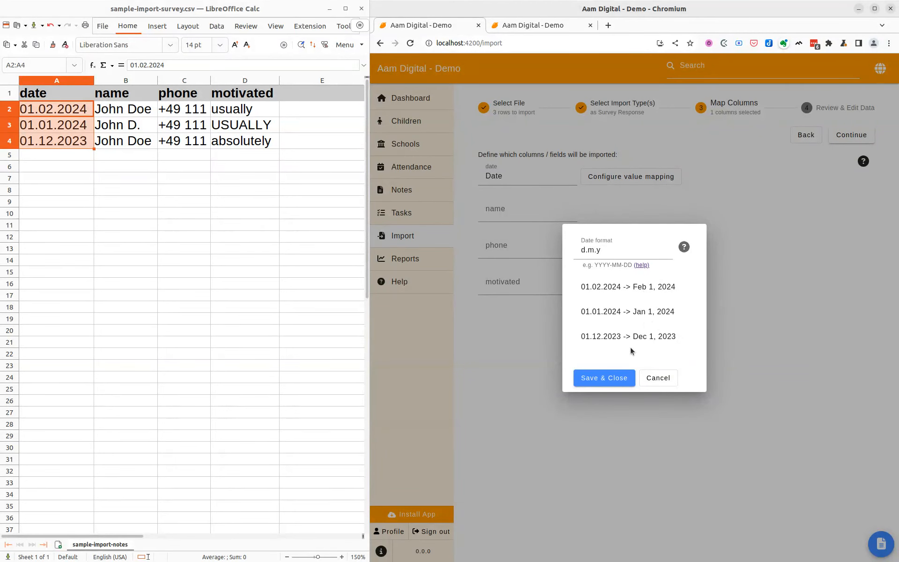
pyautogui.click(617, 381)
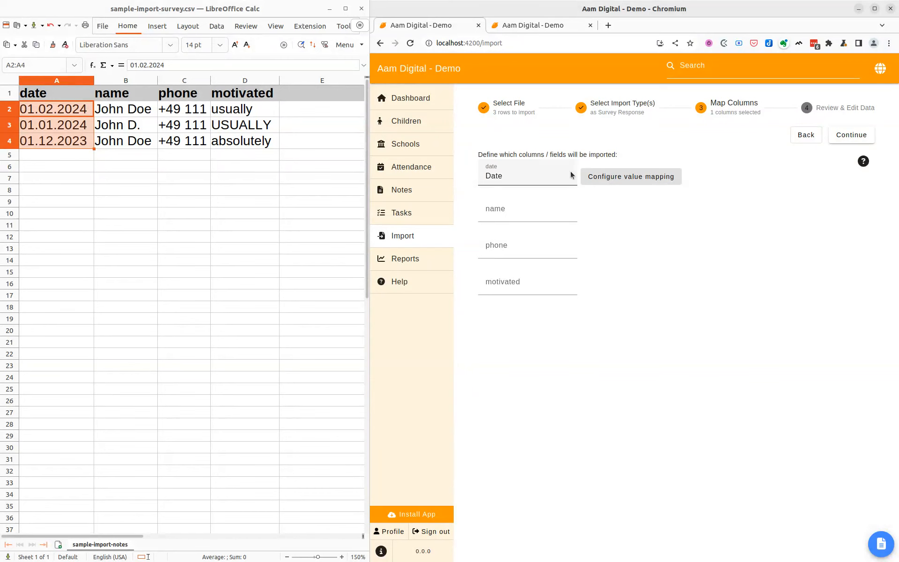
# Look through the target fields offered for the name column, filter them by "nam", and clear the filter
pyautogui.click(517, 212)
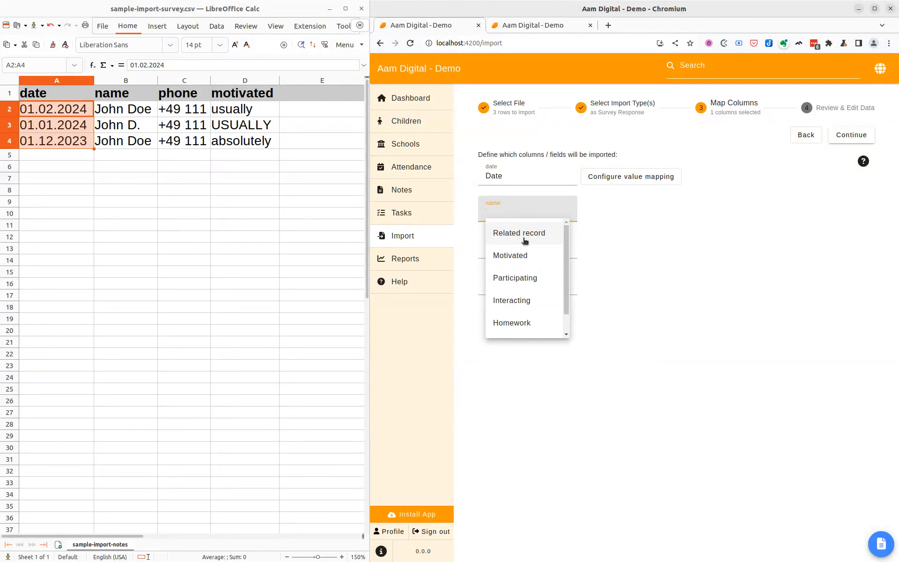
pyautogui.scroll(-1, 523, 243)
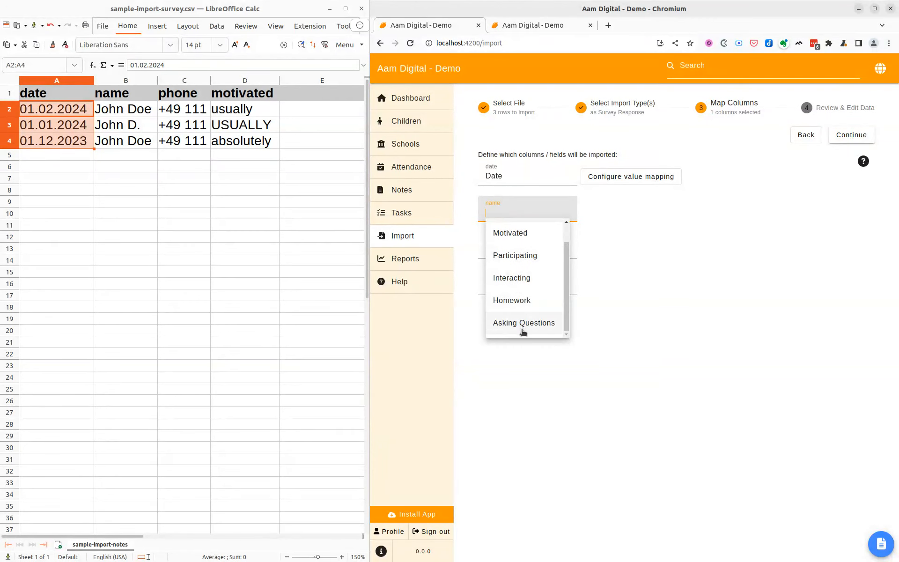
pyautogui.scroll(1, 524, 328)
pyautogui.write('nam')
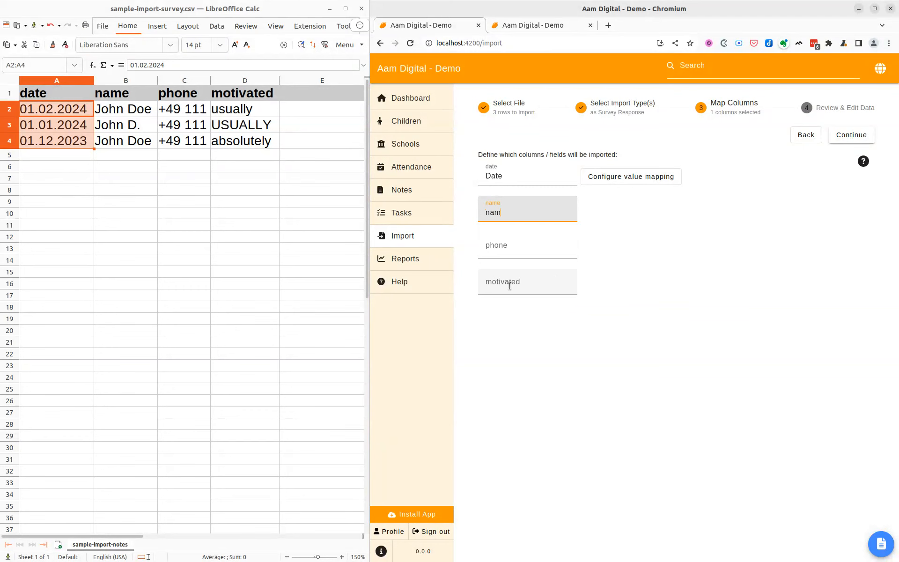
pyautogui.press('BackSpace')
pyautogui.press('BackSpace')
pyautogui.press('BackSpace')
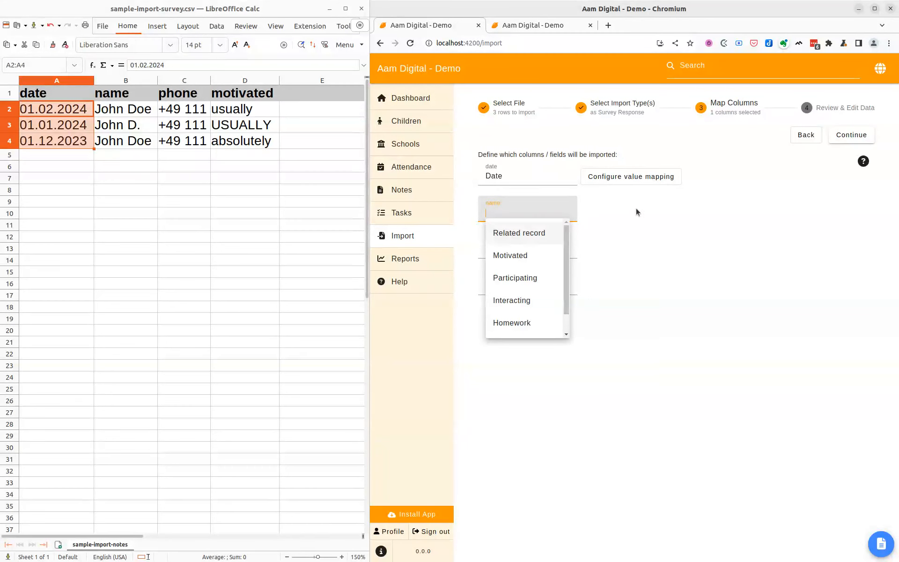
# Check the name on the existing child record against the spreadsheet's name column, and leave that column unmapped in the import
pyautogui.click(531, 26)
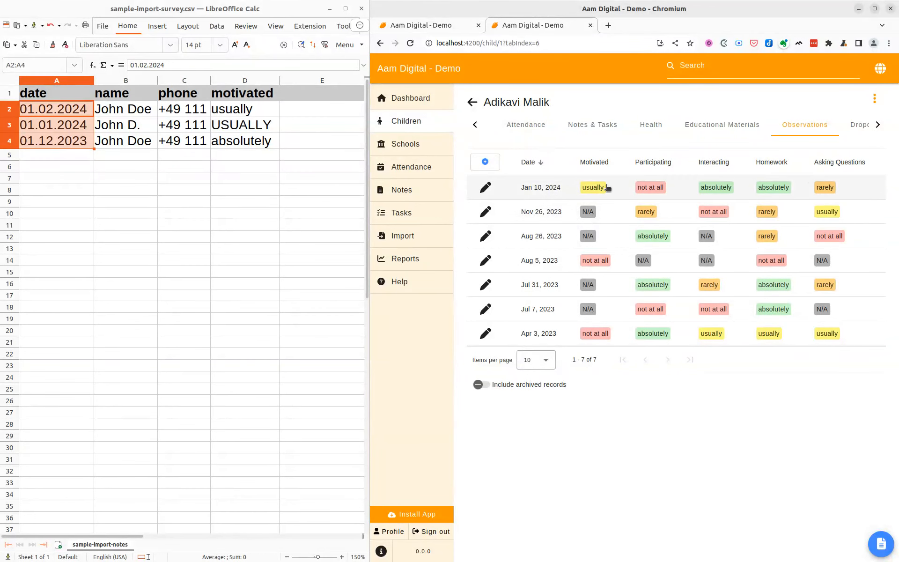
pyautogui.moveTo(548, 106); pyautogui.dragTo(482, 104)
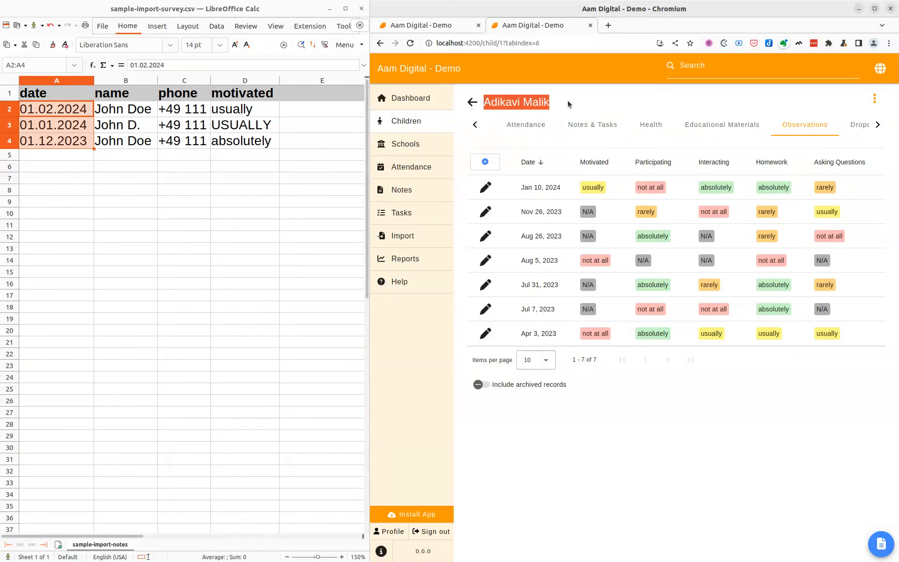
pyautogui.click(426, 25)
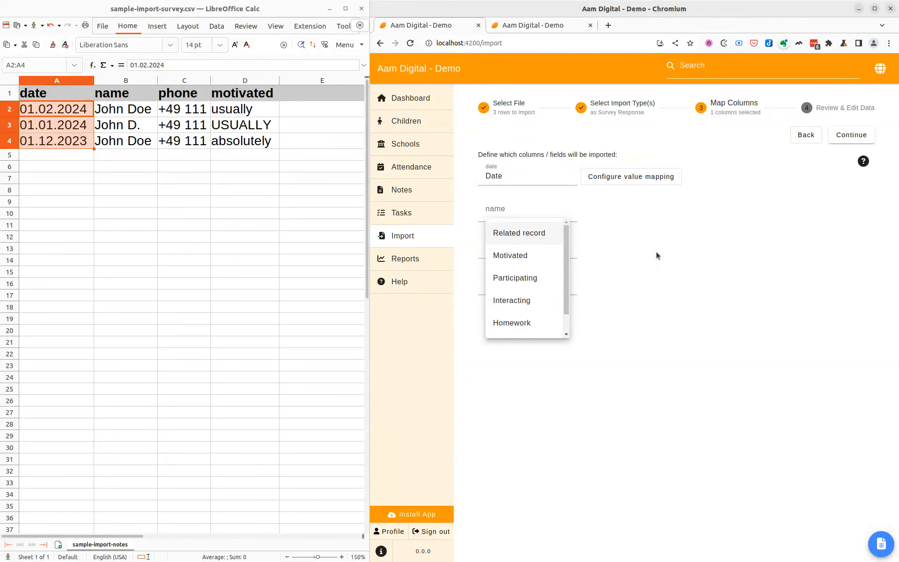
pyautogui.click(135, 125)
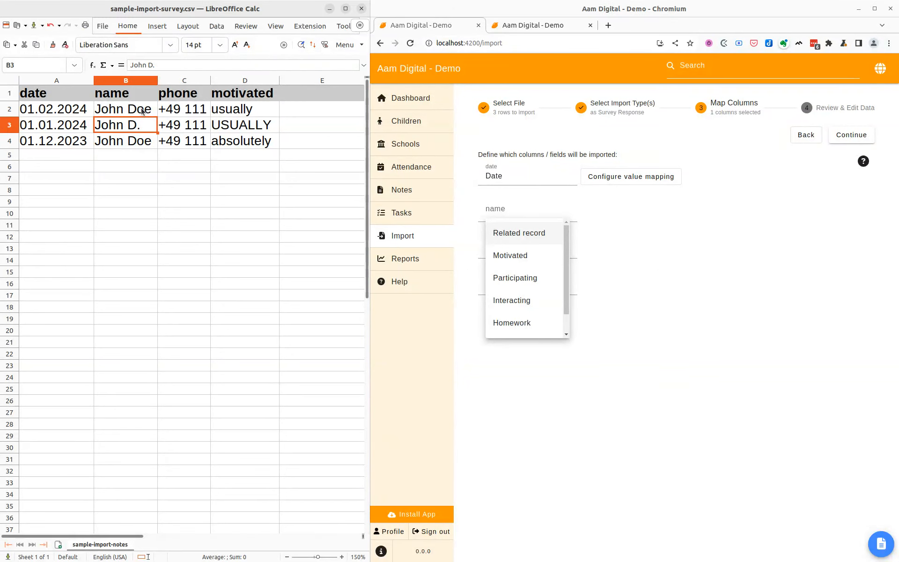
pyautogui.moveTo(142, 110); pyautogui.dragTo(148, 146)
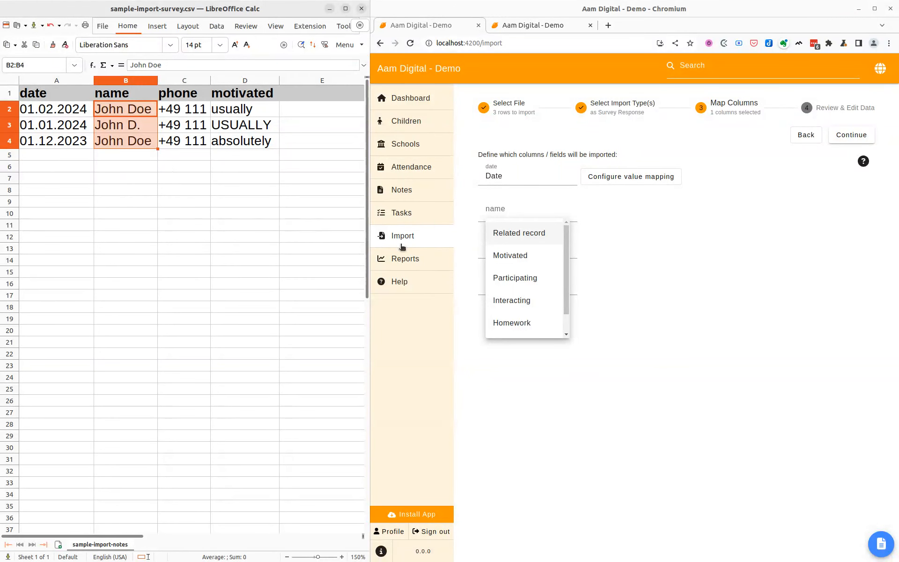
pyautogui.click(696, 239)
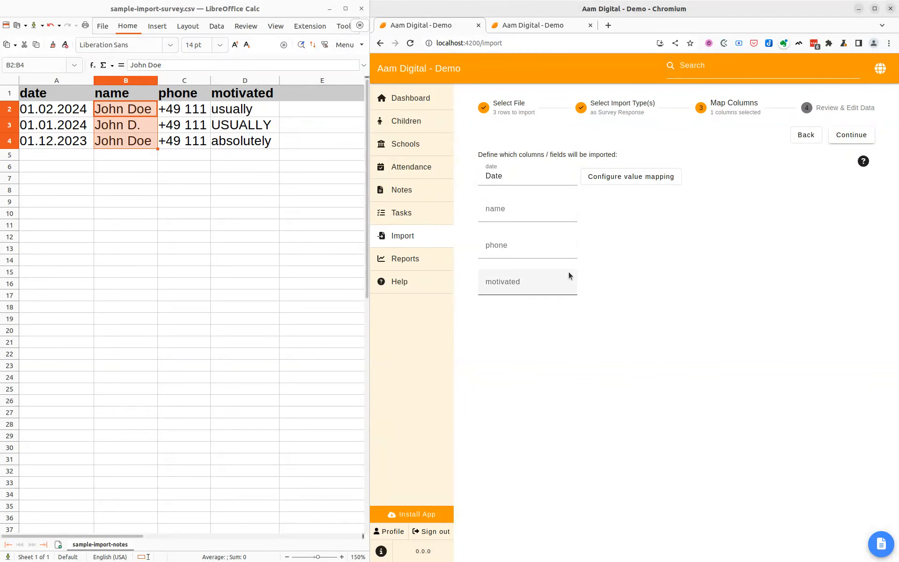
# Map the phone column to the Related record field
pyautogui.click(510, 245)
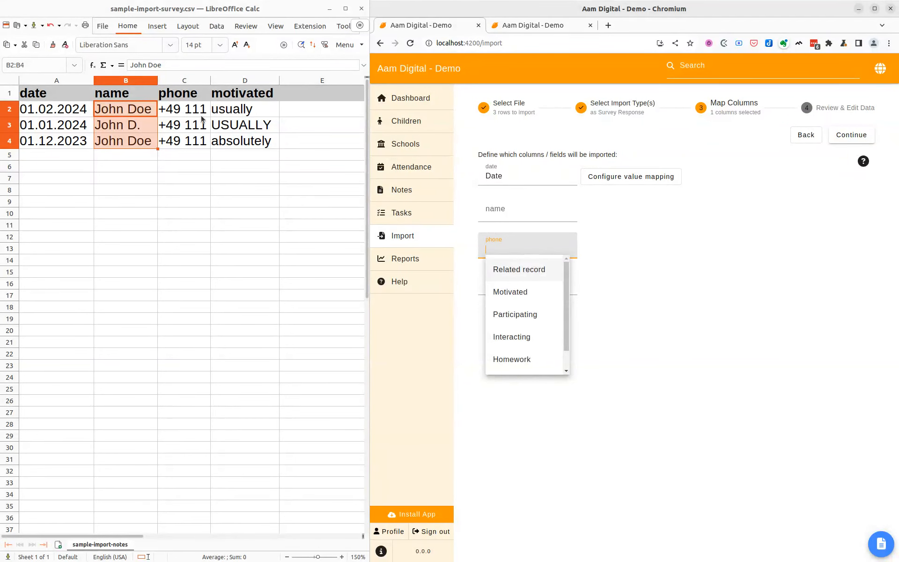
pyautogui.moveTo(200, 109); pyautogui.dragTo(197, 143)
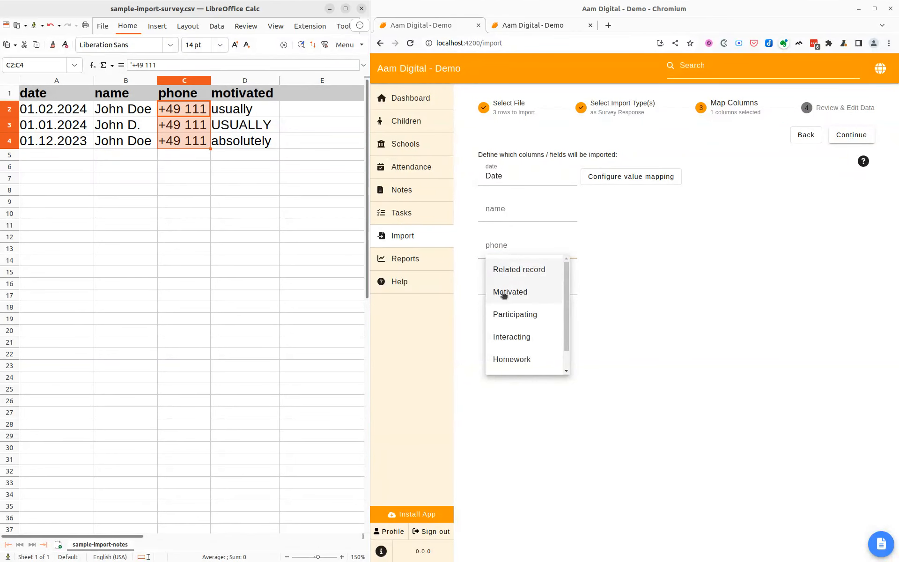
pyautogui.click(545, 270)
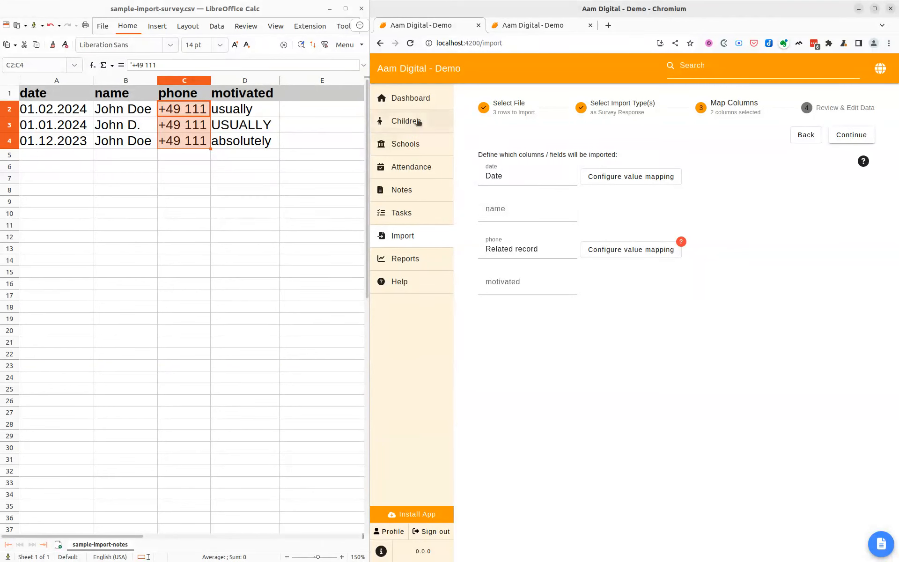
# Open the phone column's value mapping and compare the available Child properties with the existing child's basic information
pyautogui.click(660, 253)
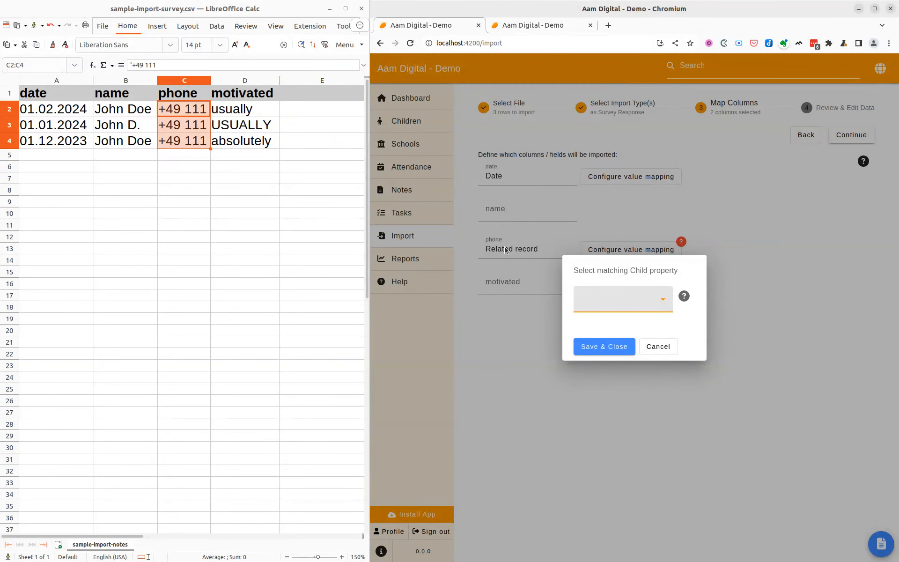
pyautogui.click(664, 301)
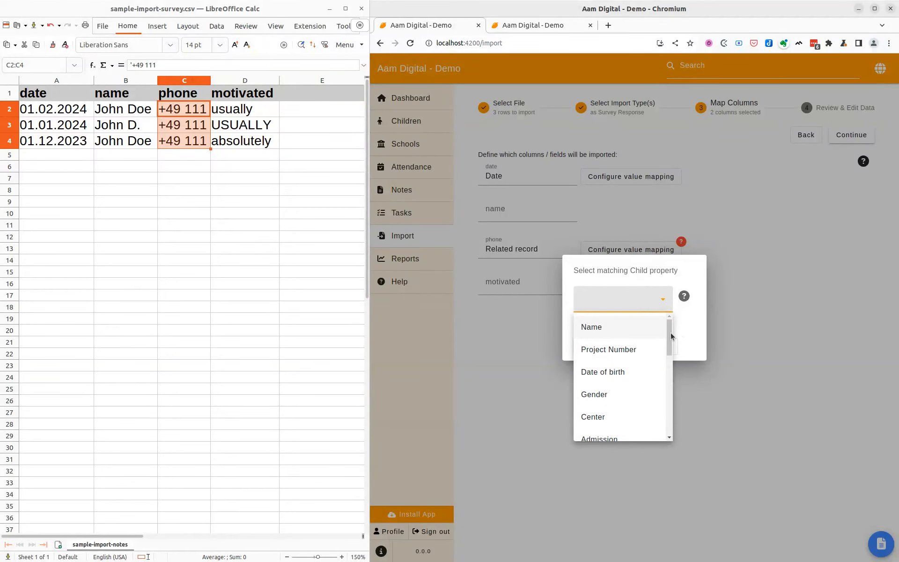
pyautogui.moveTo(670, 332)
pyautogui.mouseDown()
pyautogui.moveTo(675, 403)
pyautogui.moveTo(660, 330)
pyautogui.moveTo(670, 321)
pyautogui.mouseUp()
pyautogui.click(546, 26)
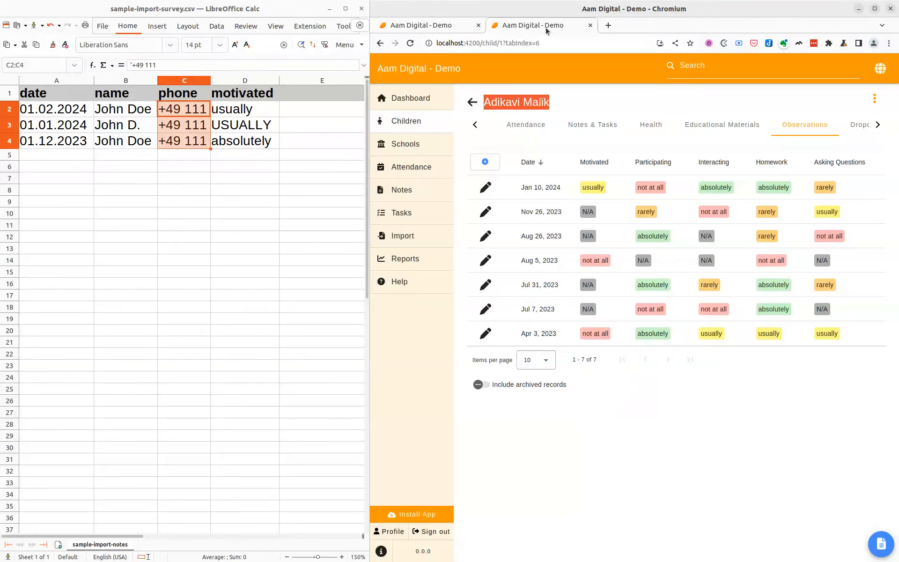
pyautogui.click(472, 126)
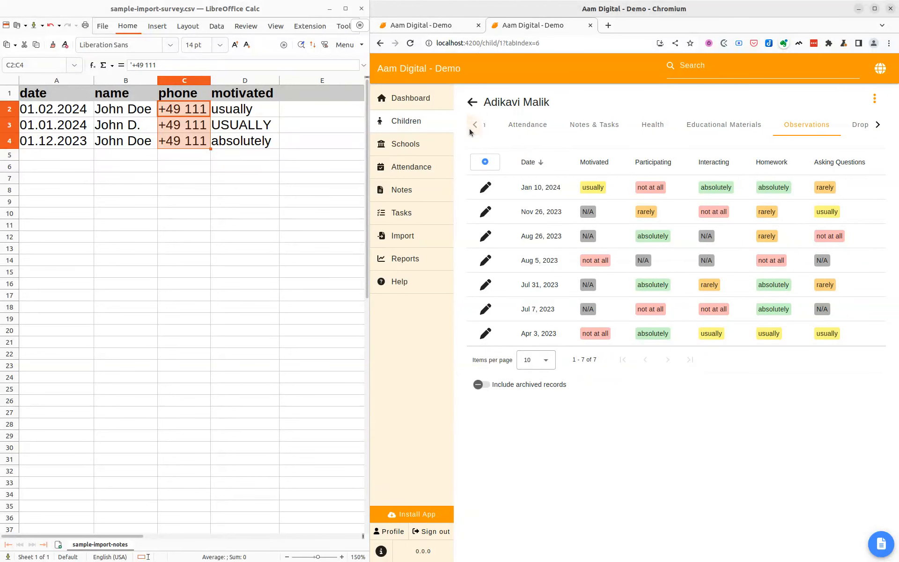
pyautogui.click(520, 125)
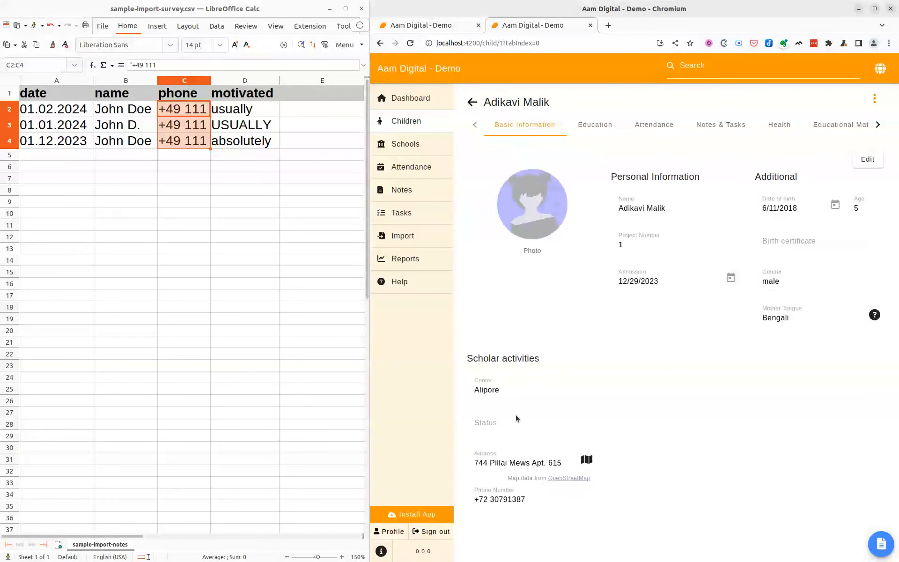
pyautogui.click(418, 19)
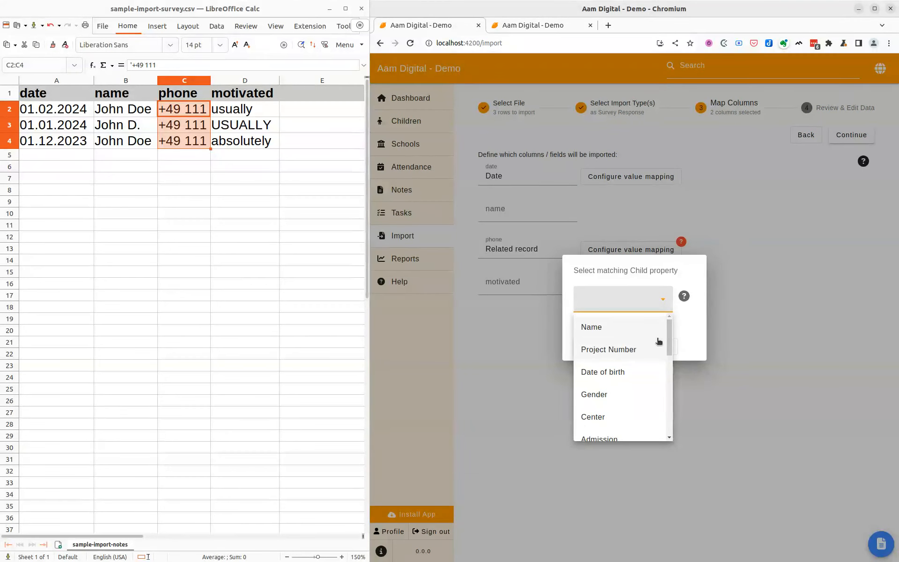
# Set Phone Number as the matching Child property for the phone column and save the mapping
pyautogui.moveTo(667, 333); pyautogui.dragTo(676, 387)
pyautogui.click(638, 378)
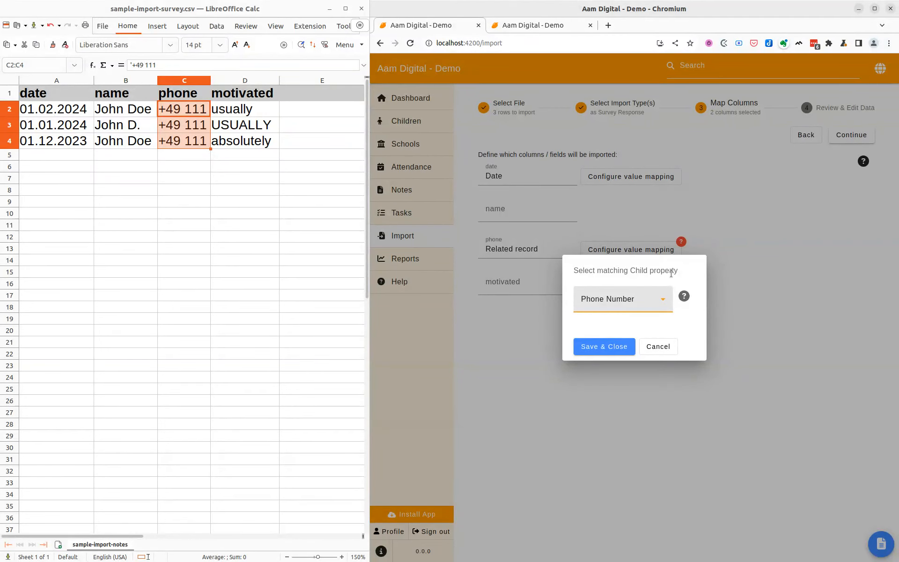
pyautogui.click(184, 112)
pyautogui.click(185, 113)
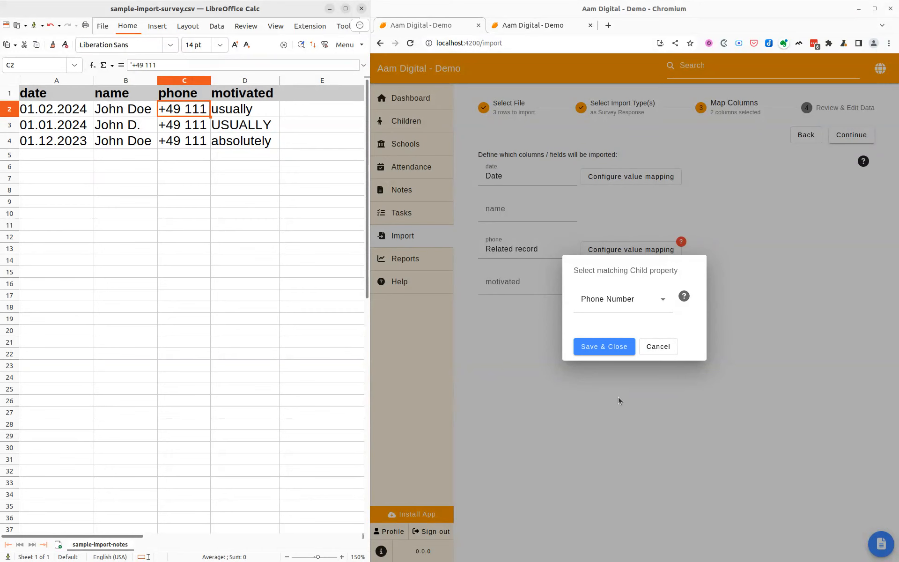
pyautogui.click(605, 347)
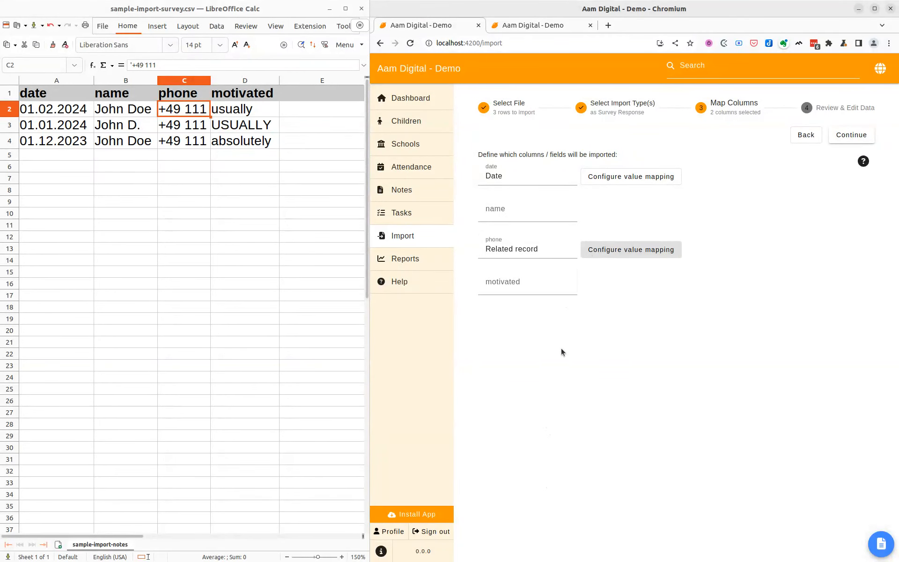
# Map the motivated column to the Motivated field
pyautogui.moveTo(270, 98); pyautogui.dragTo(271, 147)
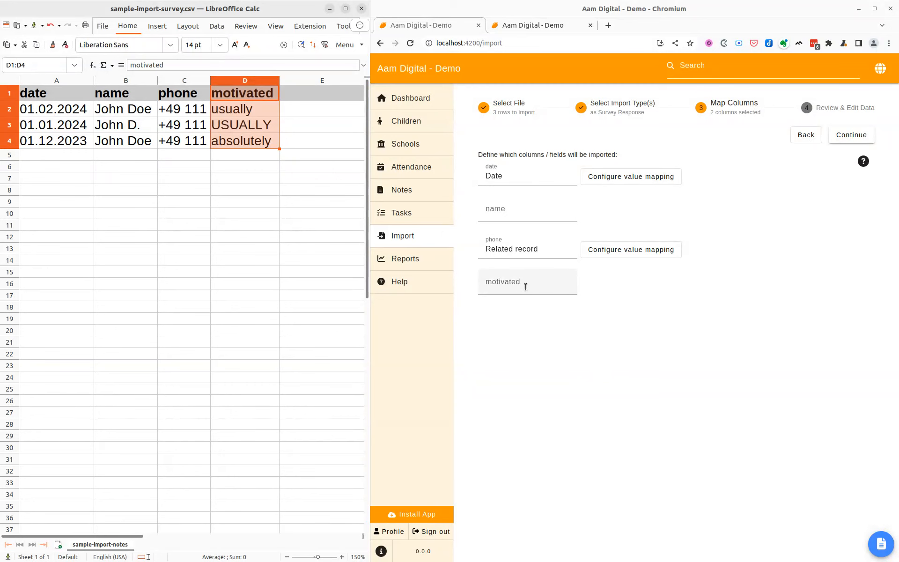
pyautogui.click(549, 282)
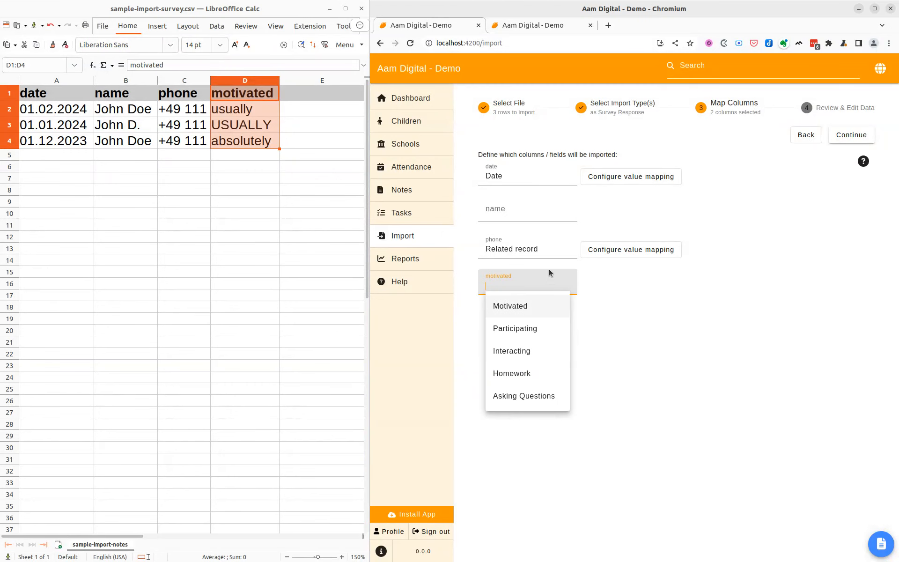
pyautogui.click(546, 305)
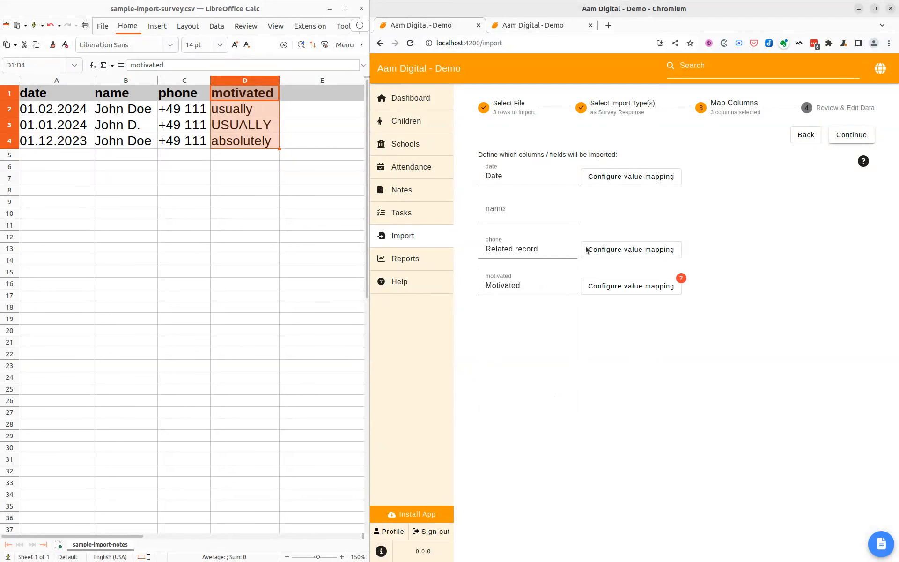
# Open a new observation on the existing child record and examine the options available for Motivated
pyautogui.click(552, 24)
pyautogui.click(875, 125)
pyautogui.click(800, 124)
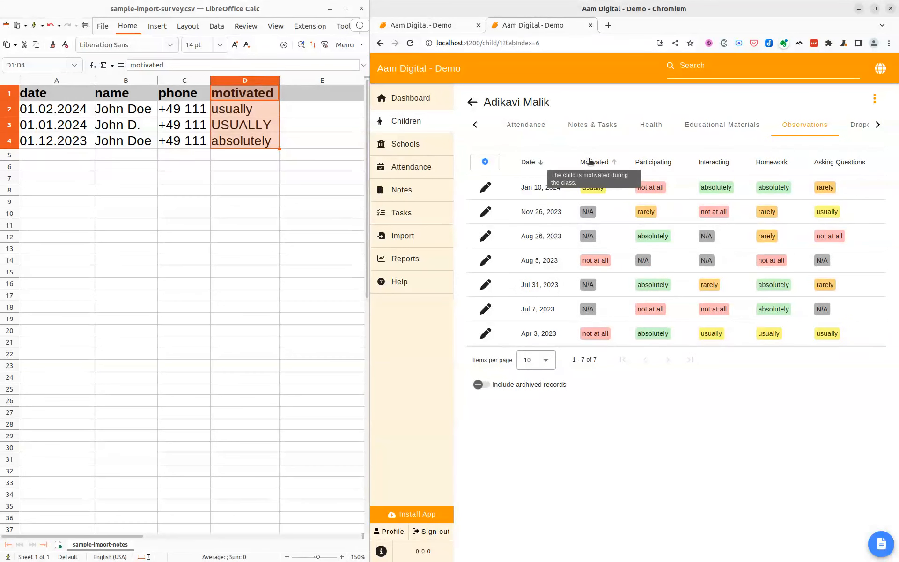
pyautogui.click(493, 161)
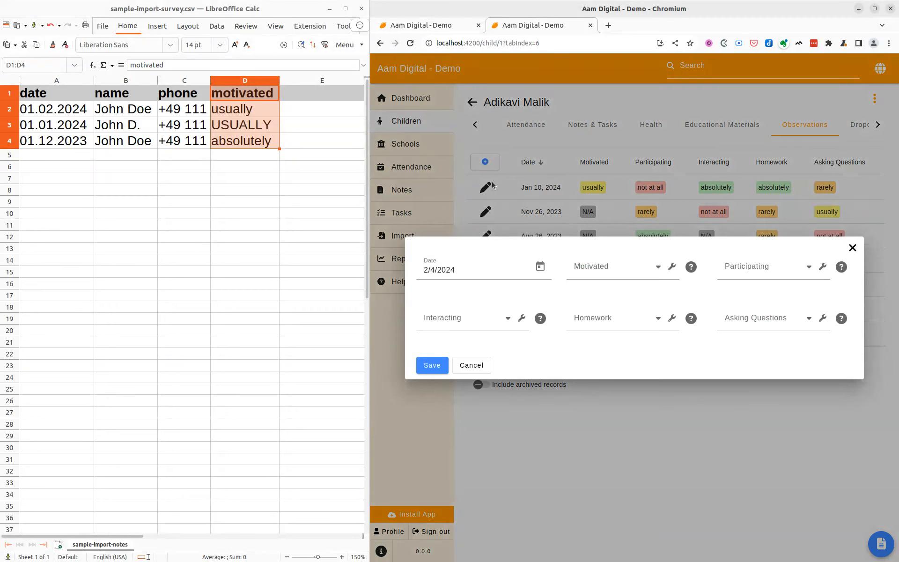
pyautogui.click(657, 269)
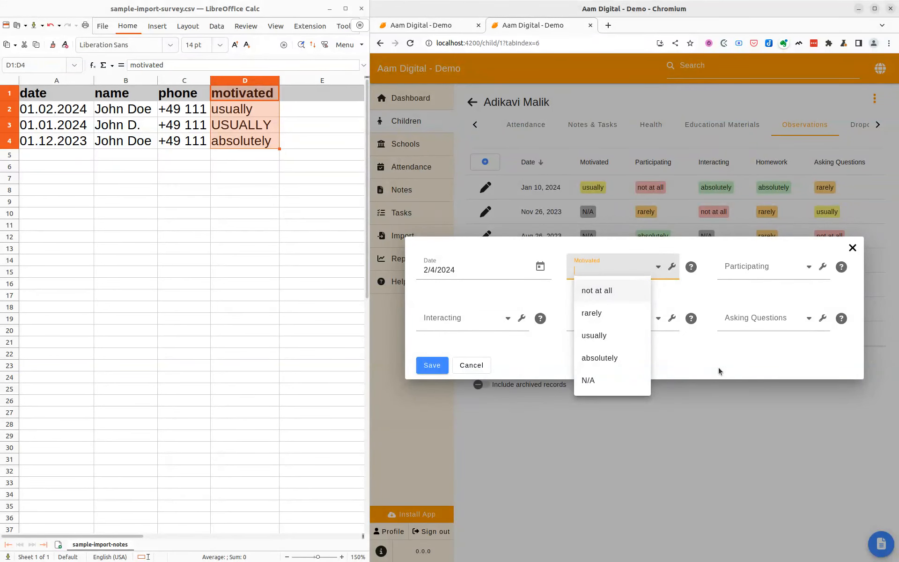
# Discard the new observation and compare the import's motivated column value mapping with the answers in the survey spreadsheet
pyautogui.click(471, 365)
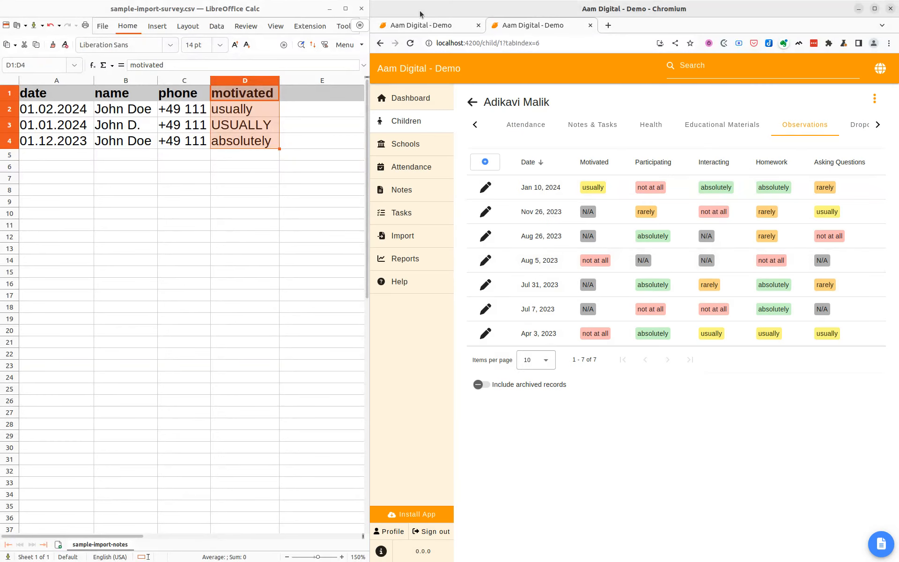
pyautogui.click(421, 25)
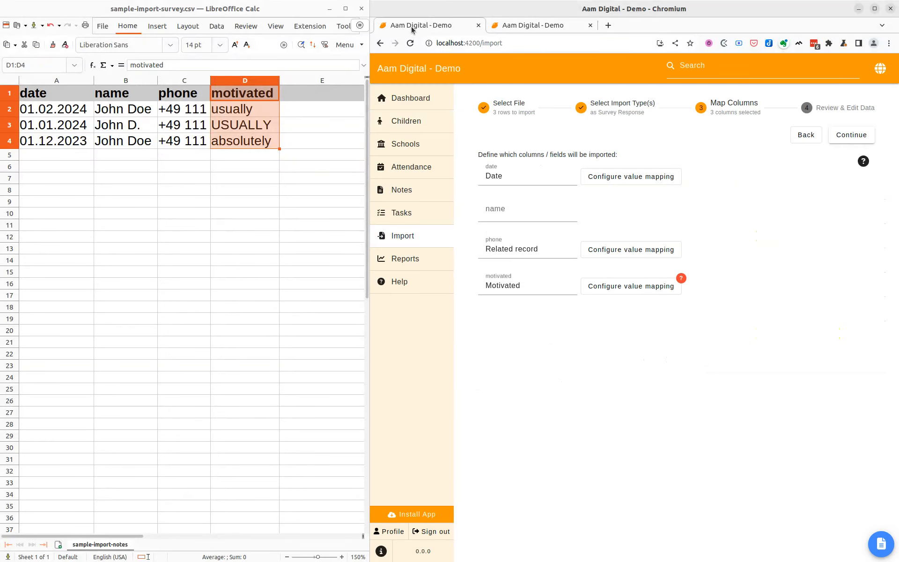
pyautogui.click(673, 287)
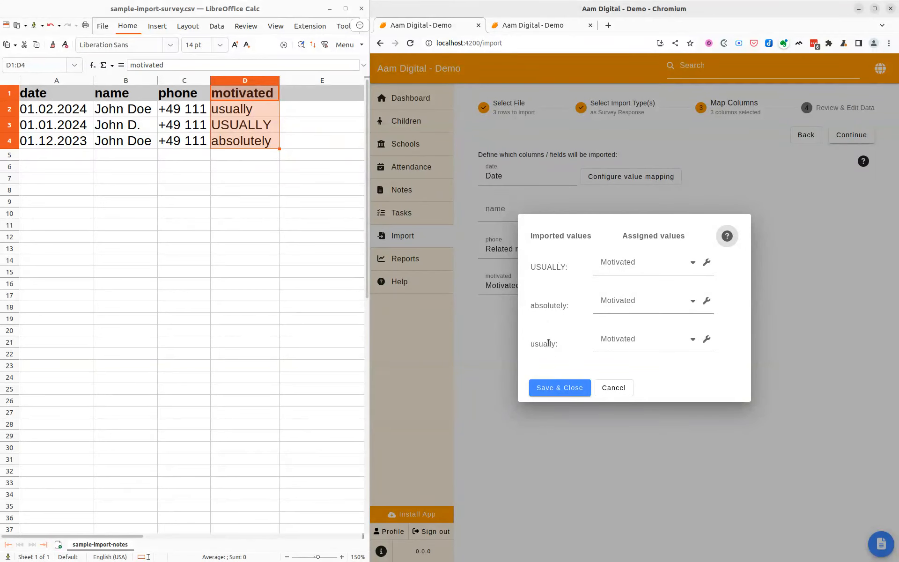
pyautogui.click(260, 111)
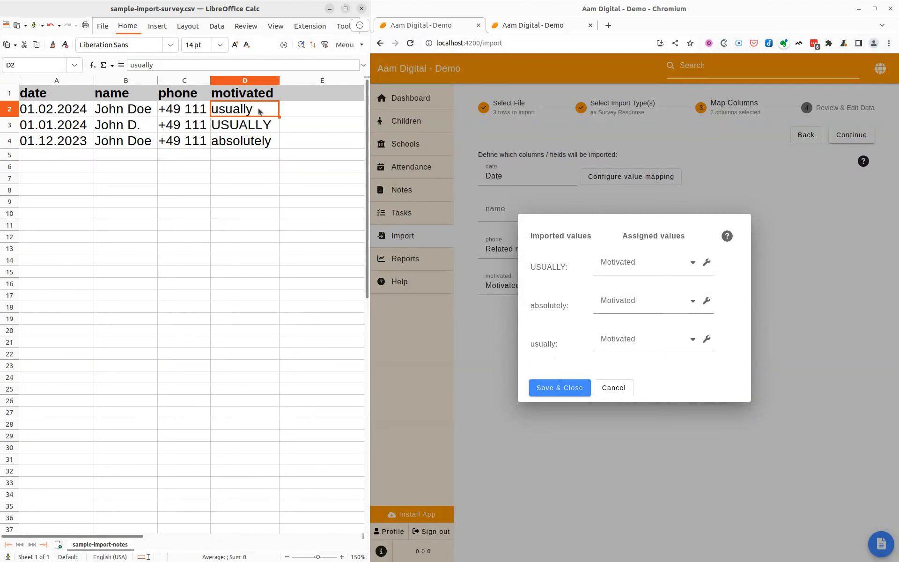
pyautogui.keyDown('shift'); pyautogui.click(263, 126); pyautogui.keyUp('shift')
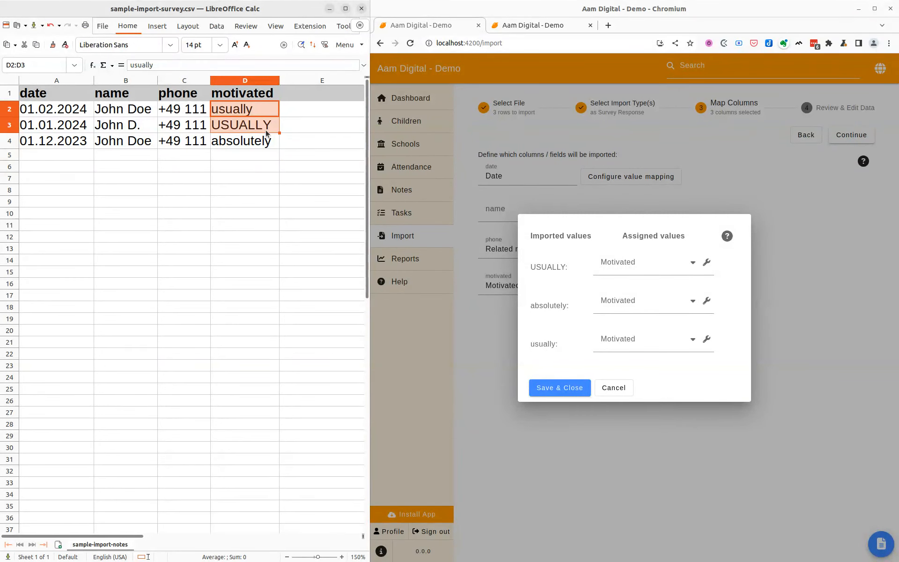
pyautogui.keyDown('shift'); pyautogui.click(264, 141); pyautogui.keyUp('shift')
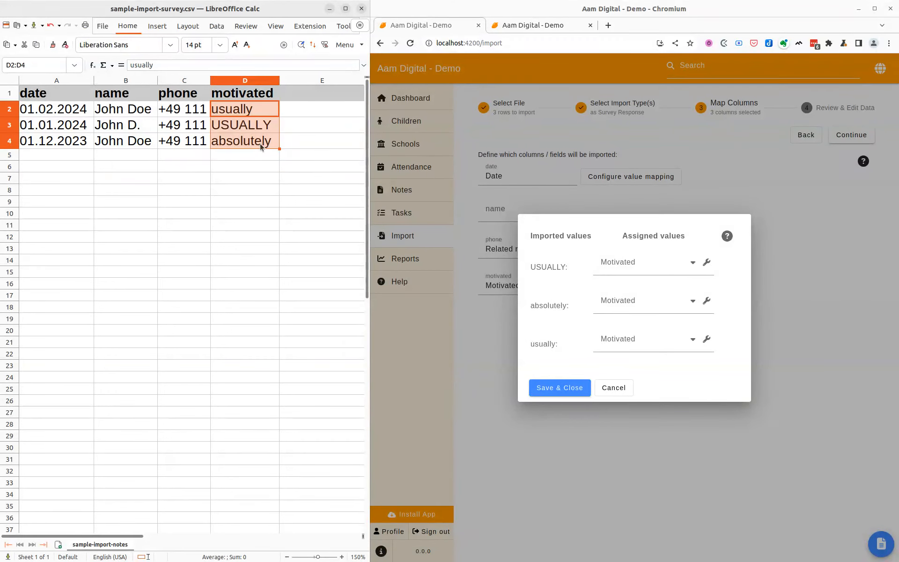
pyautogui.click(544, 285)
# Map USUALLY and usually to the option usually, map absolutely to absolutely, and save the motivated column's value mapping
pyautogui.click(652, 262)
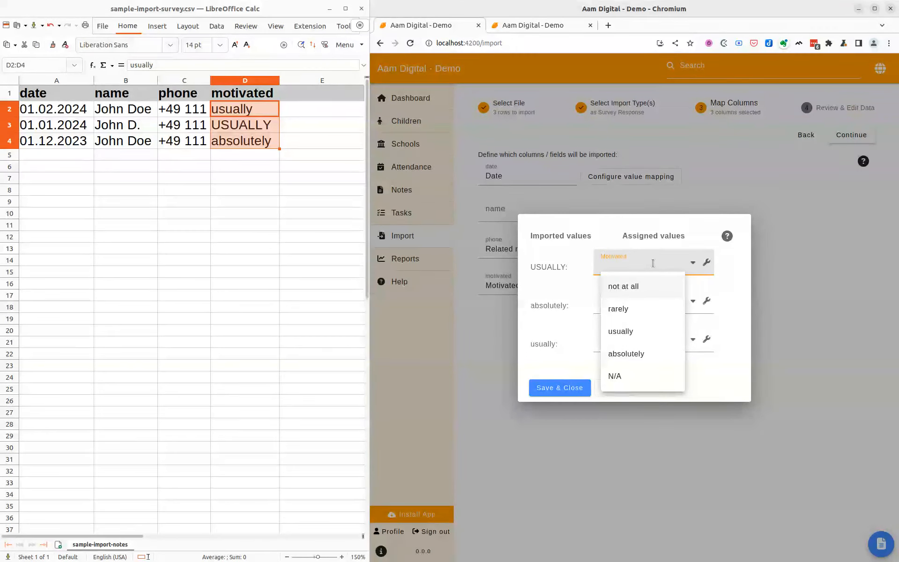
pyautogui.click(648, 330)
pyautogui.click(650, 347)
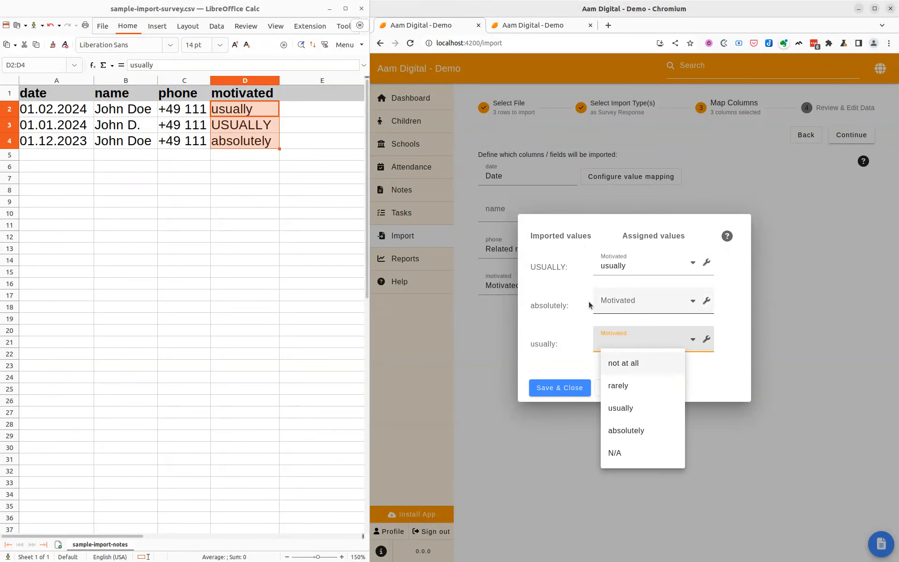
pyautogui.click(661, 411)
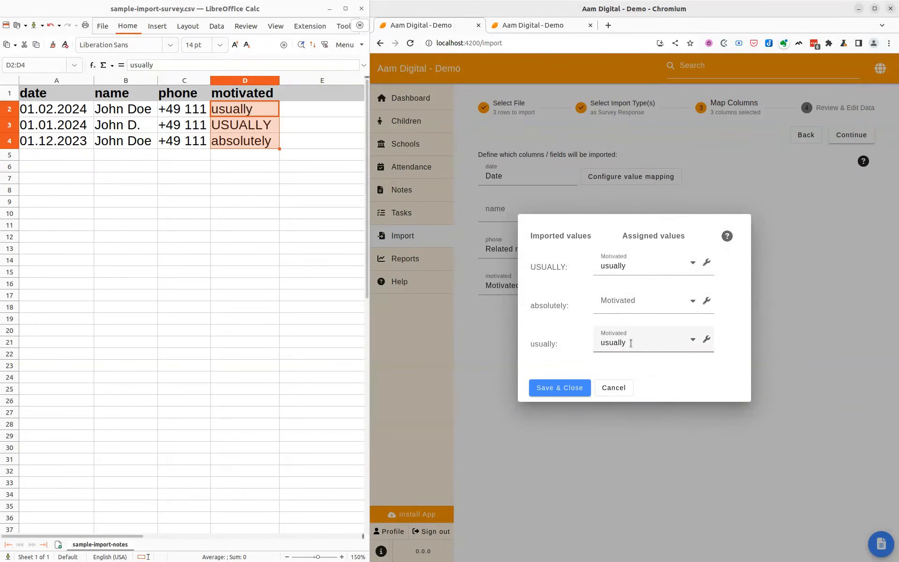
pyautogui.click(657, 295)
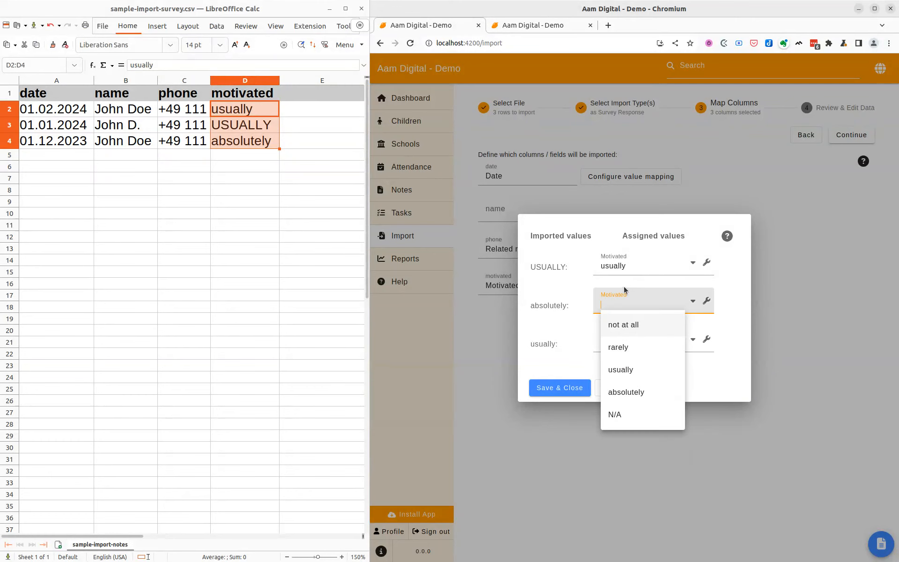
pyautogui.click(662, 392)
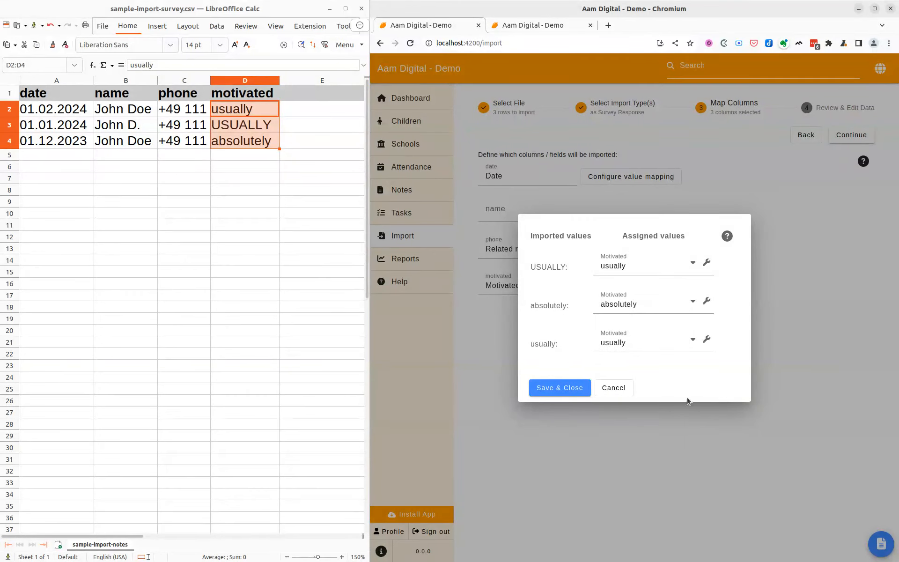
pyautogui.click(557, 392)
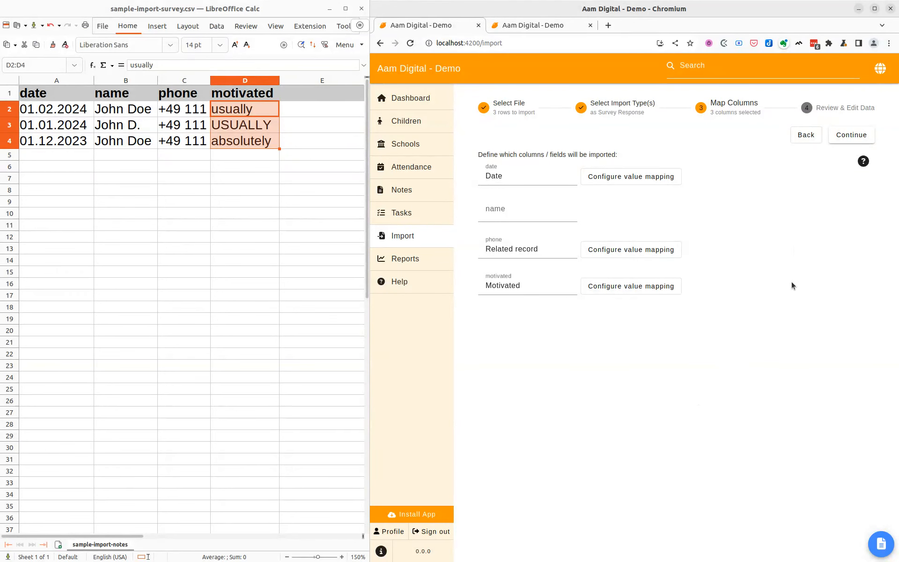
# Review the mapped survey responses against the spreadsheet's name column and run the import
pyautogui.click(854, 135)
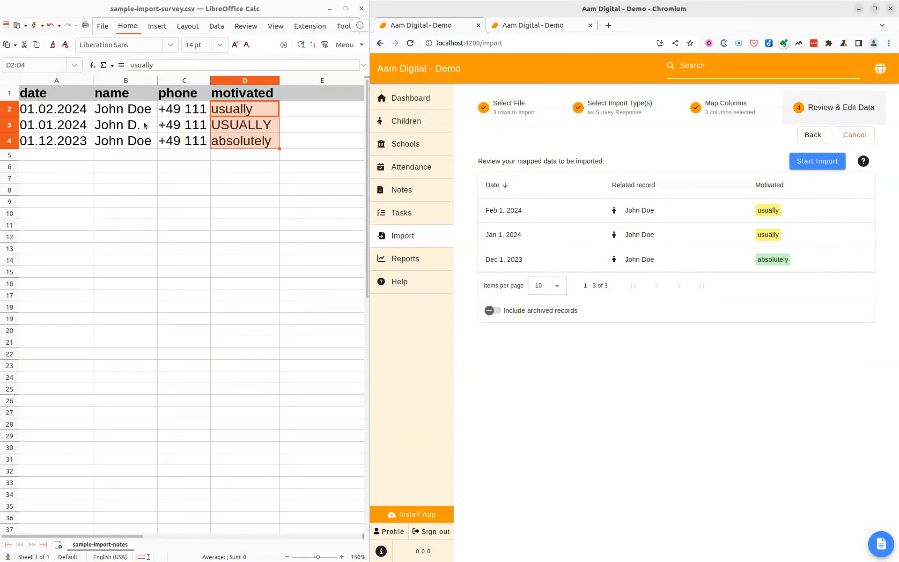
pyautogui.moveTo(146, 116); pyautogui.dragTo(146, 133)
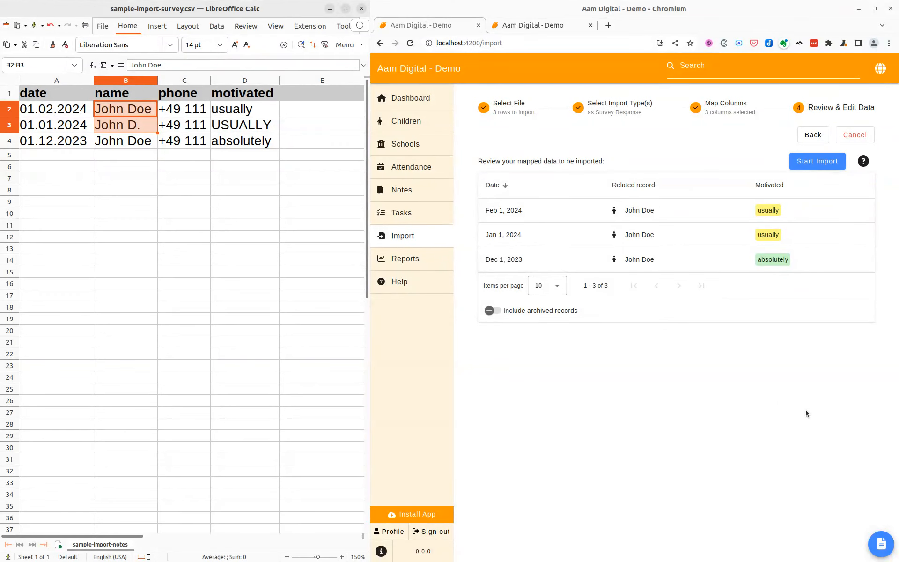
pyautogui.click(821, 162)
pyautogui.click(821, 161)
pyautogui.click(637, 342)
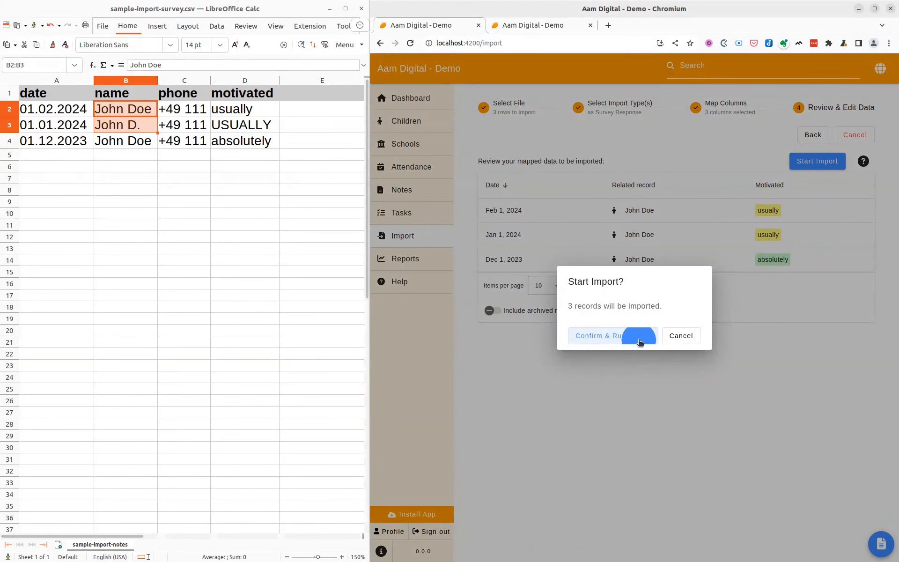
# Filter the children list by the imported child's first name and view the observations on that child's record
pyautogui.click(405, 120)
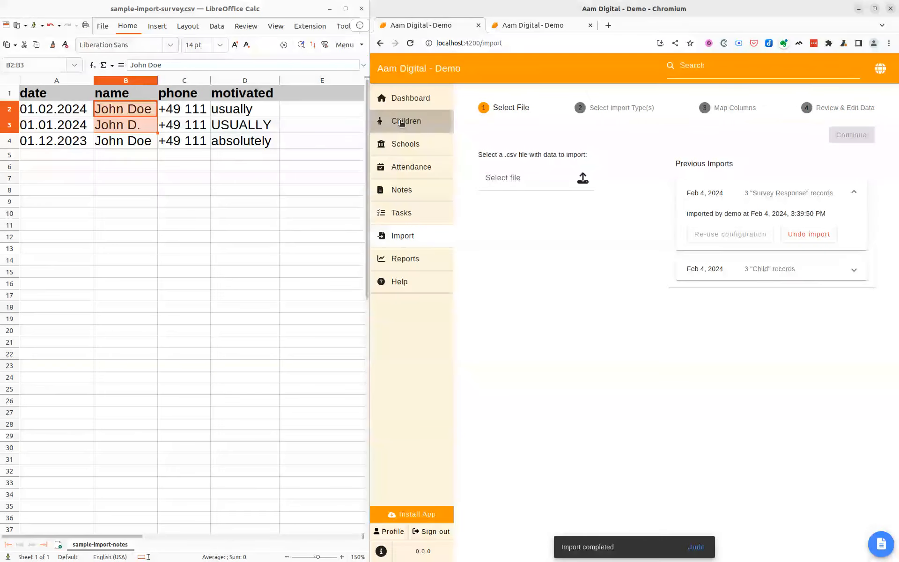
pyautogui.click(469, 147)
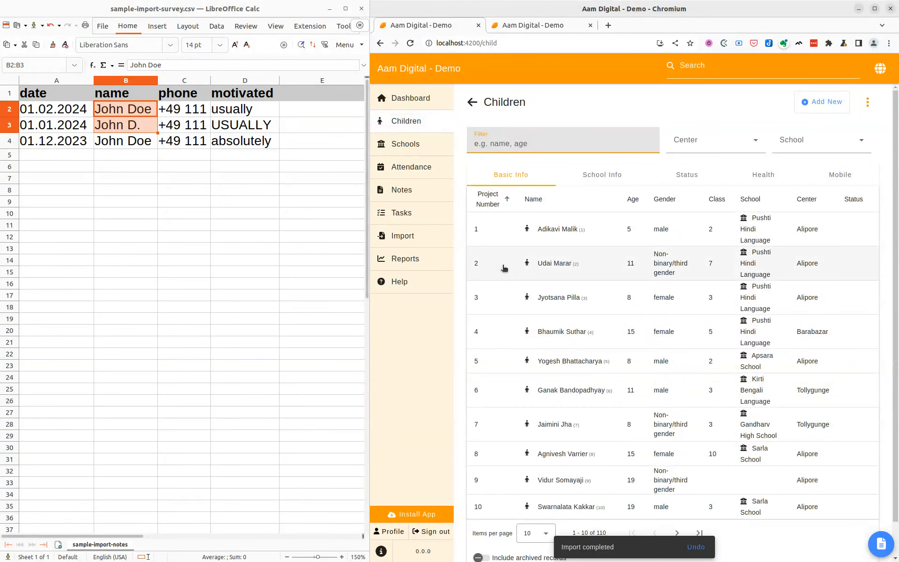
pyautogui.write('john')
pyautogui.click(629, 223)
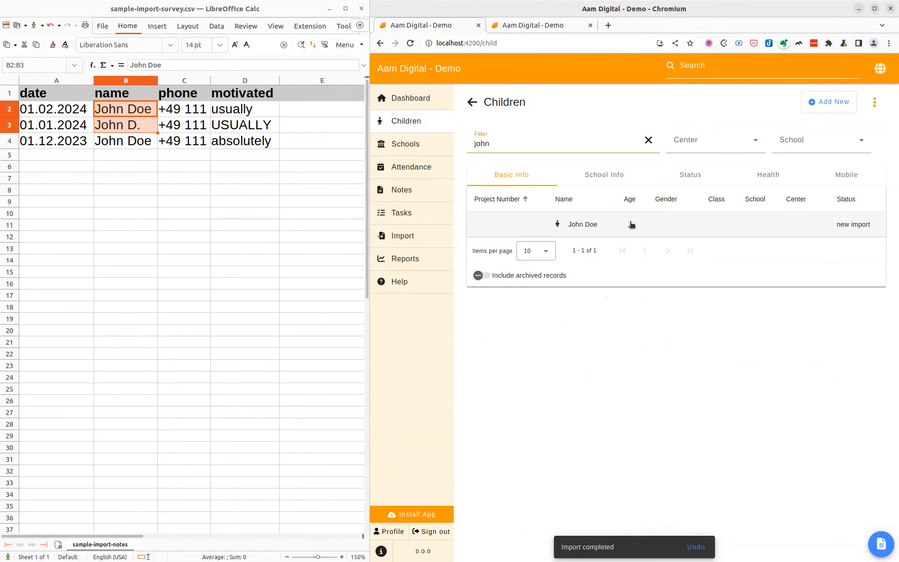
pyautogui.click(877, 124)
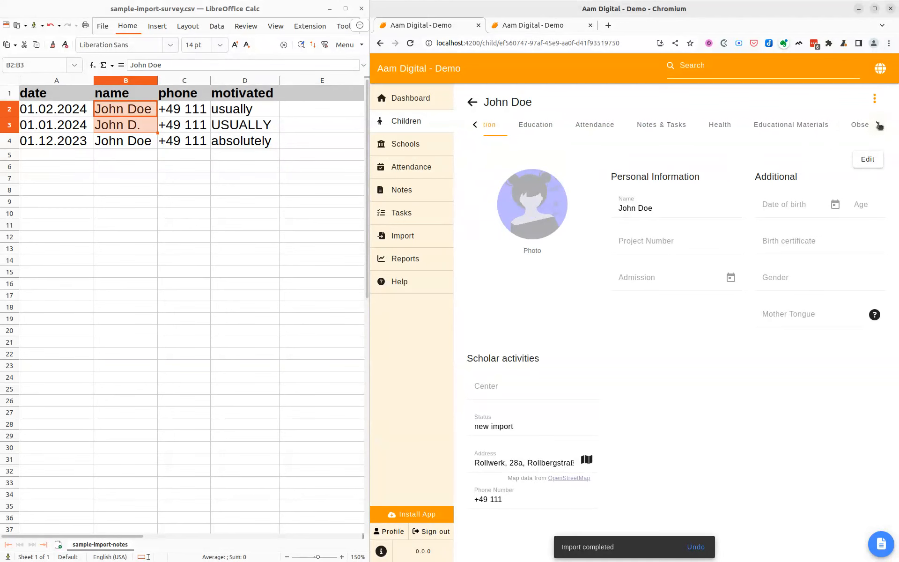
pyautogui.click(820, 124)
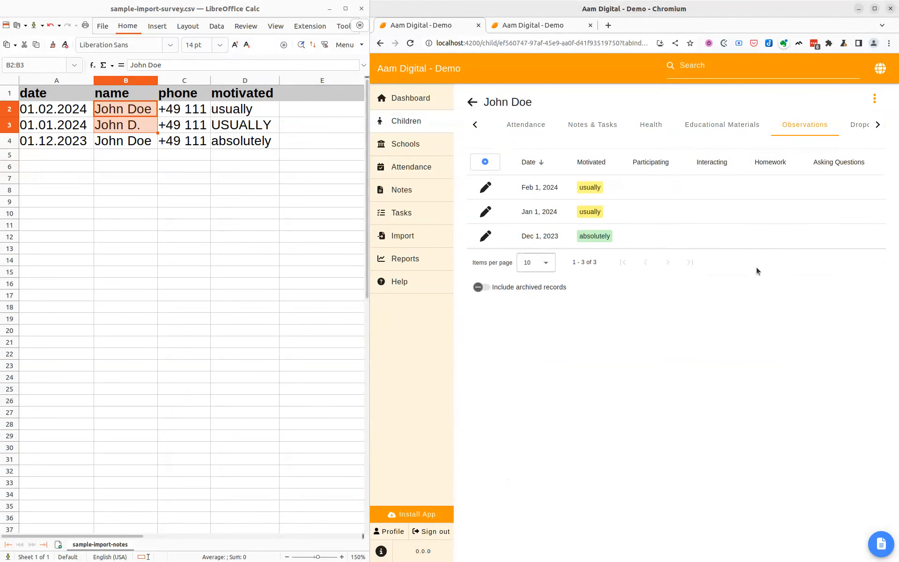